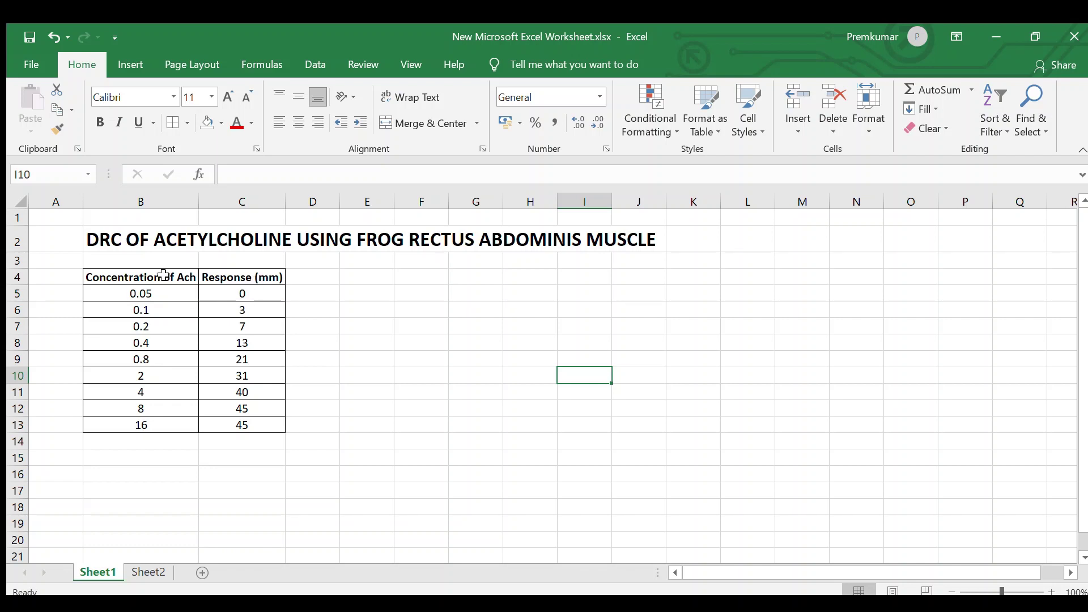
Step: Add the heading %Response in cell D4, beside the Response (mm) column
{"action": "left_click_drag", "start_coordinate": [164, 275], "coordinate": [155, 427]}
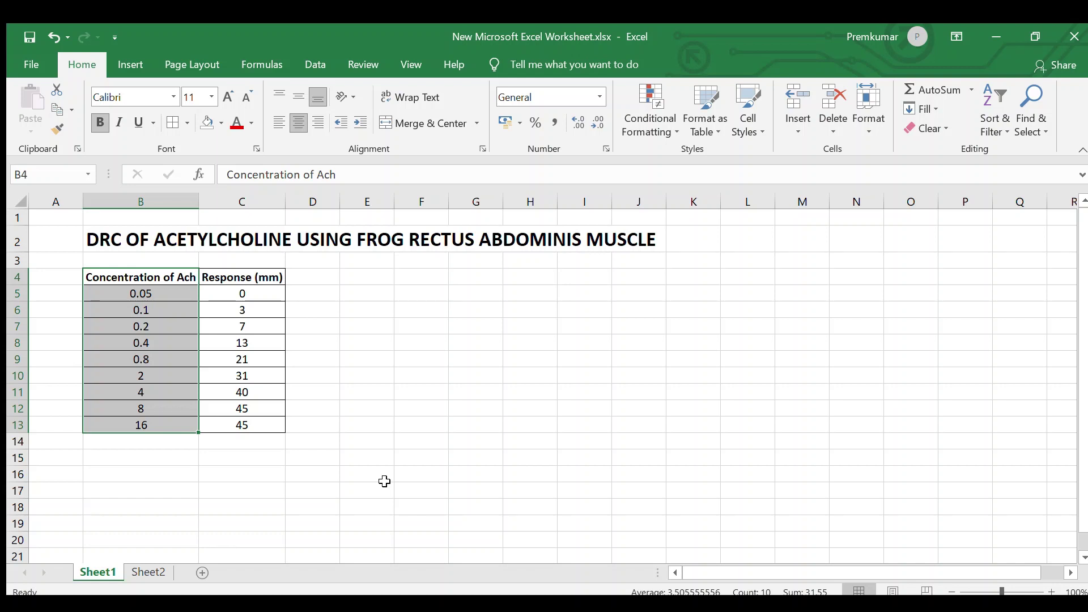
{"action": "key", "text": "ctrl+c"}
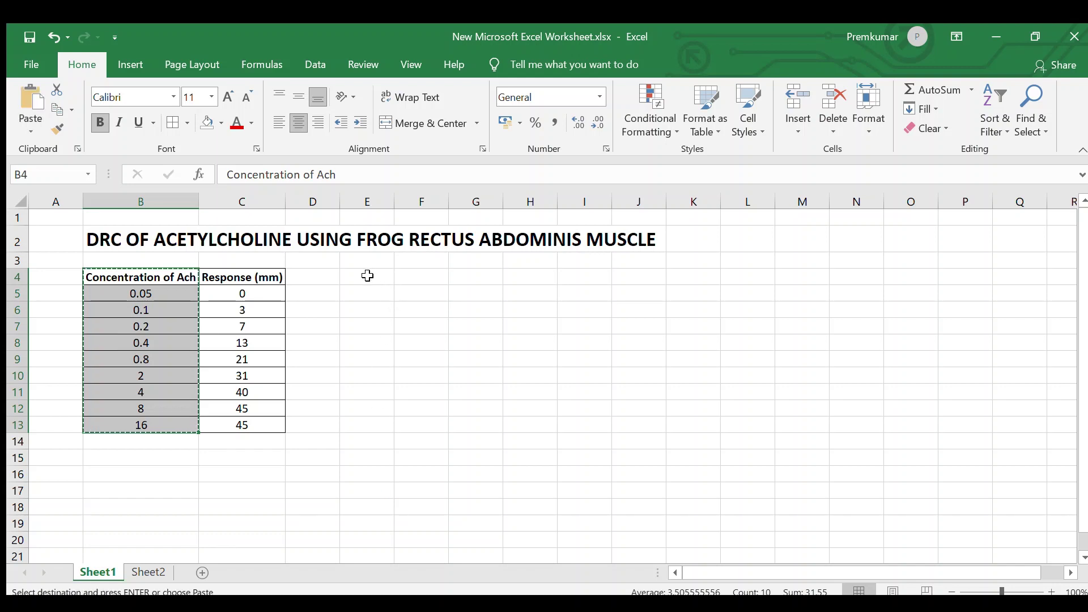
{"action": "left_click", "coordinate": [311, 280]}
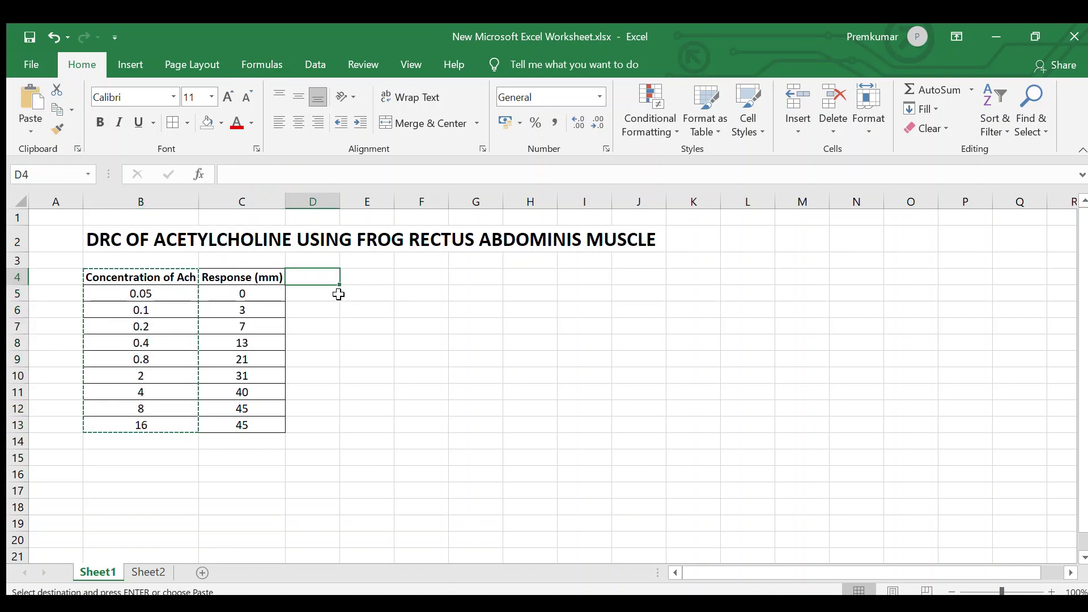
{"action": "type", "text": "%R"}
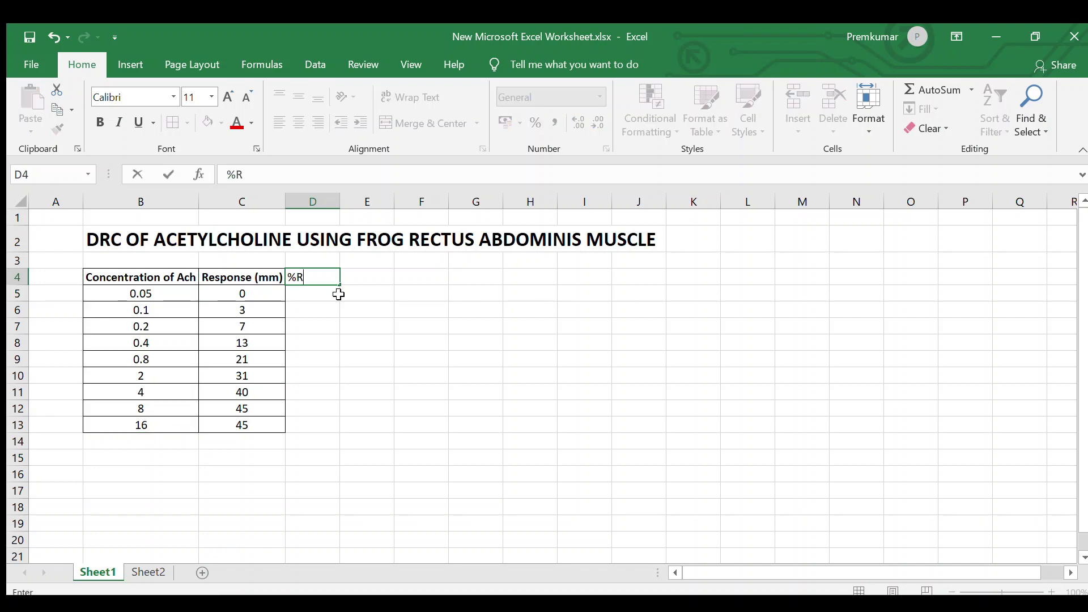
{"action": "type", "text": "esponse"}
{"action": "key", "text": "Return"}
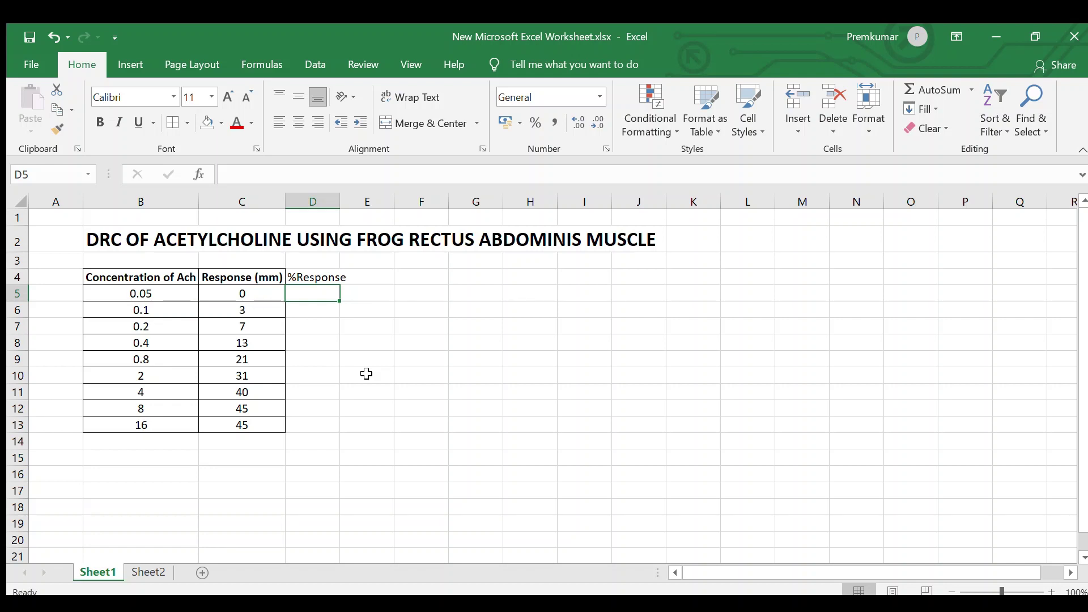
Step: Calculate the first percentage response in D5 with the formula =(C5/45)*100
{"action": "type", "text": "="}
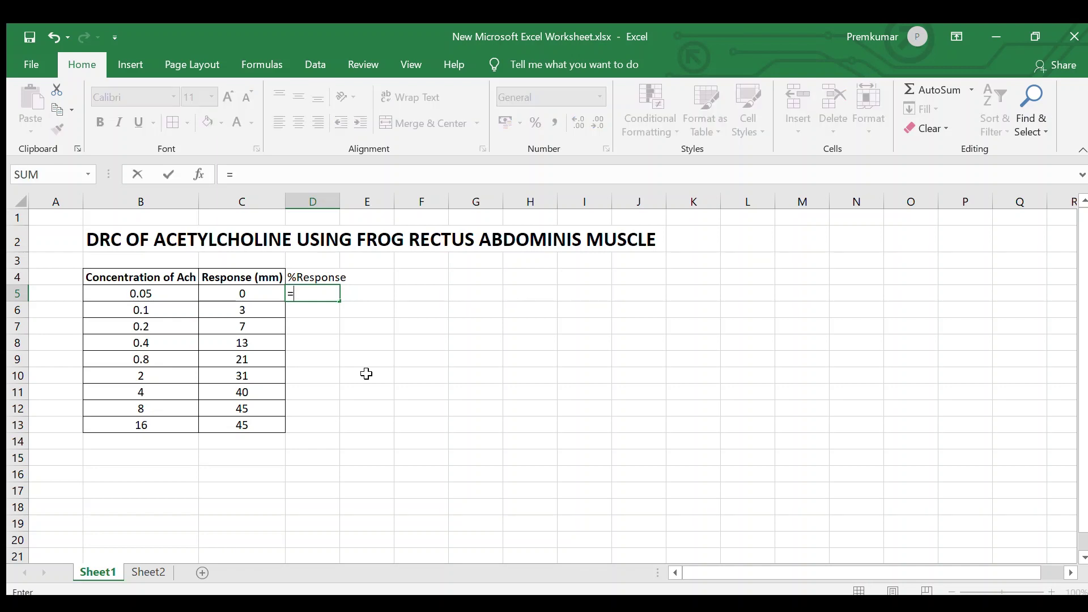
{"action": "left_click", "coordinate": [245, 293]}
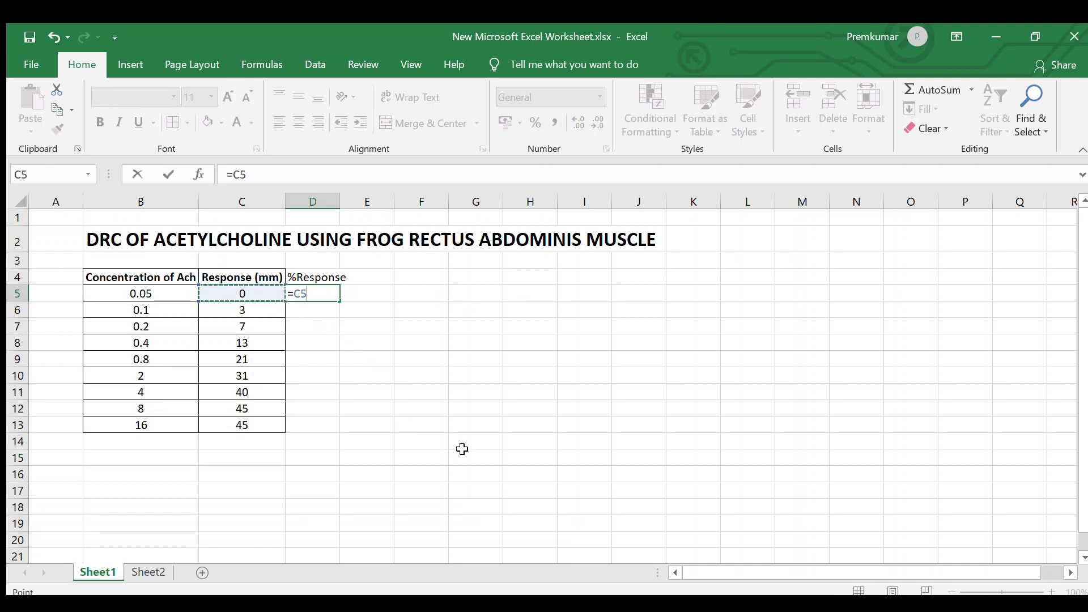
{"action": "type", "text": "/45"}
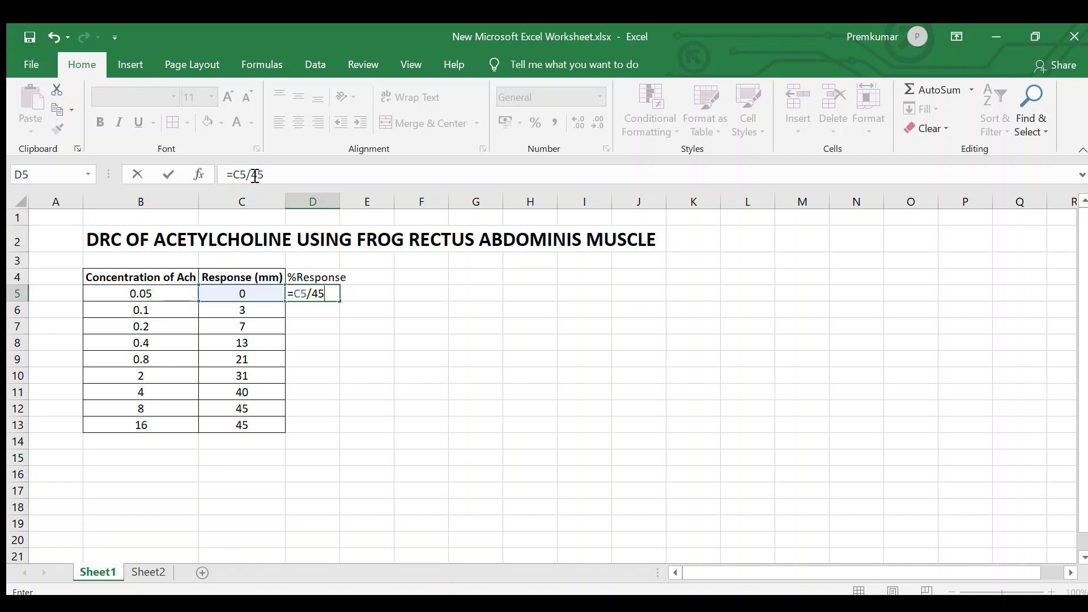
{"action": "left_click", "coordinate": [237, 179]}
{"action": "type", "text": "("}
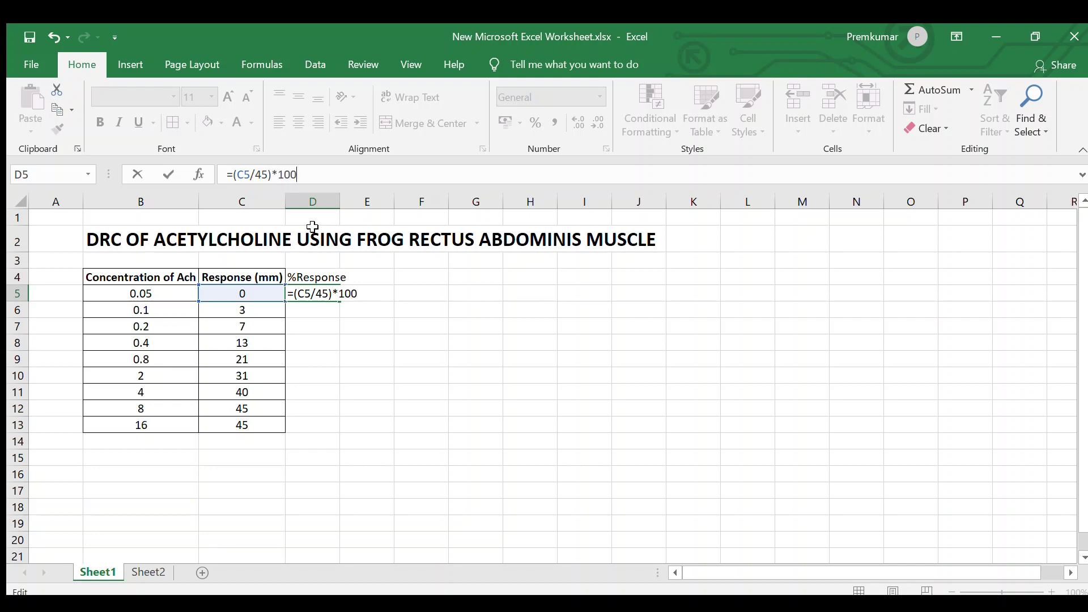
{"action": "type", "text": ")*100"}
{"action": "key", "text": "Return"}
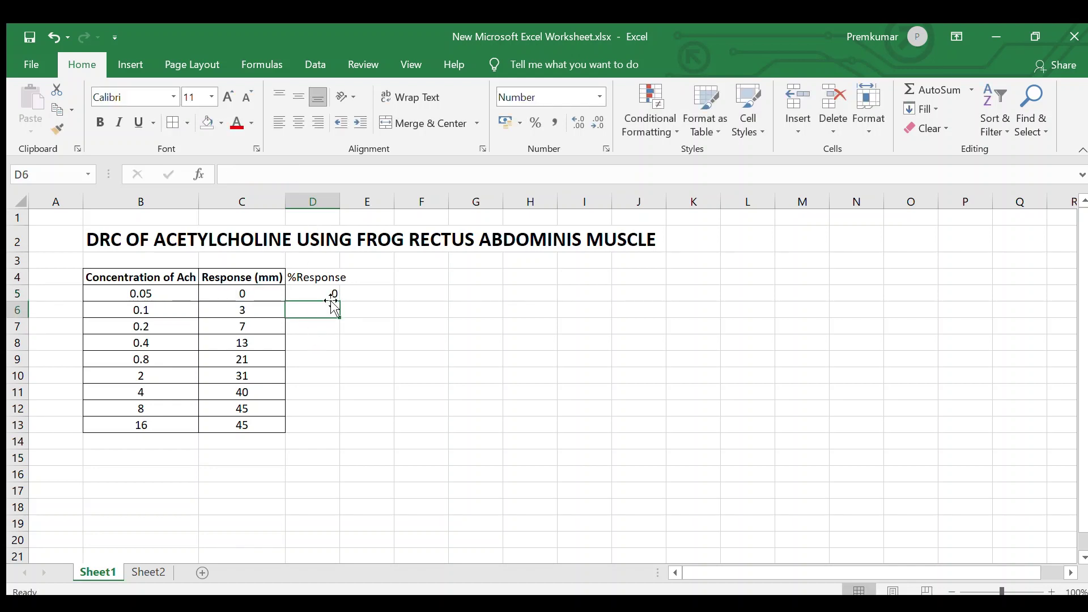
Step: Fill the percentage formula from D5 down to D13
{"action": "left_click", "coordinate": [327, 294]}
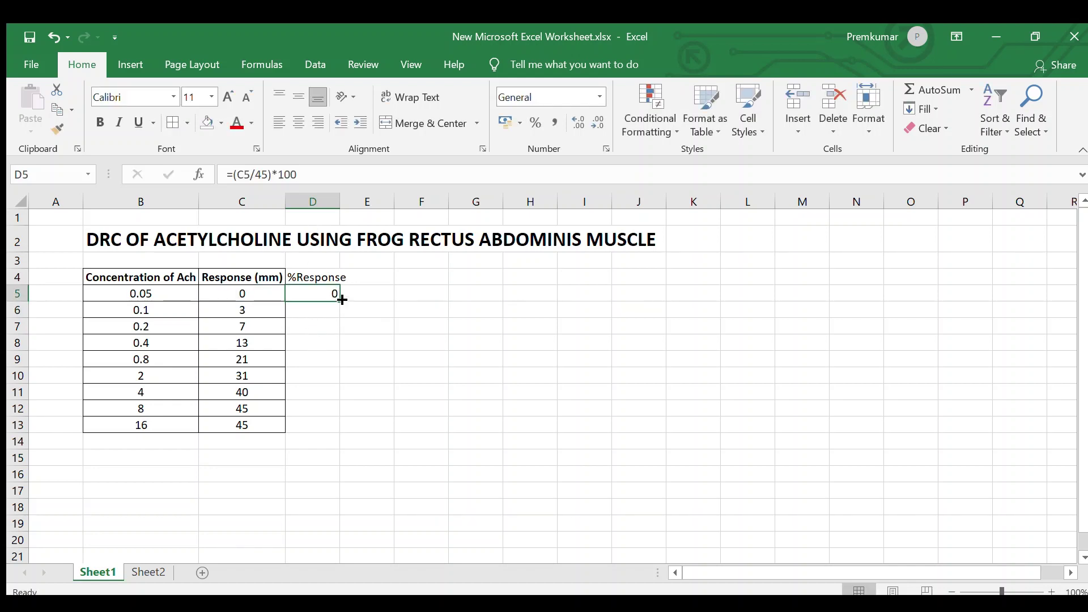
{"action": "left_click_drag", "start_coordinate": [342, 300], "coordinate": [338, 433]}
{"action": "left_click", "coordinate": [427, 408]}
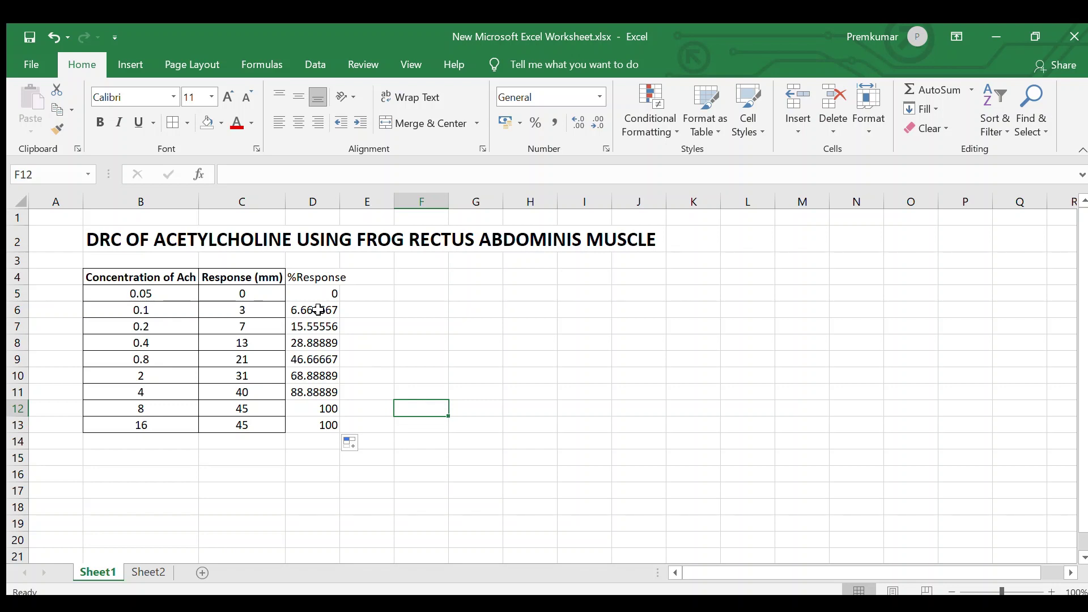
Step: Format the percentage responses in D6:D11 on Sheet1 to one decimal place
{"action": "left_click_drag", "start_coordinate": [318, 310], "coordinate": [318, 392]}
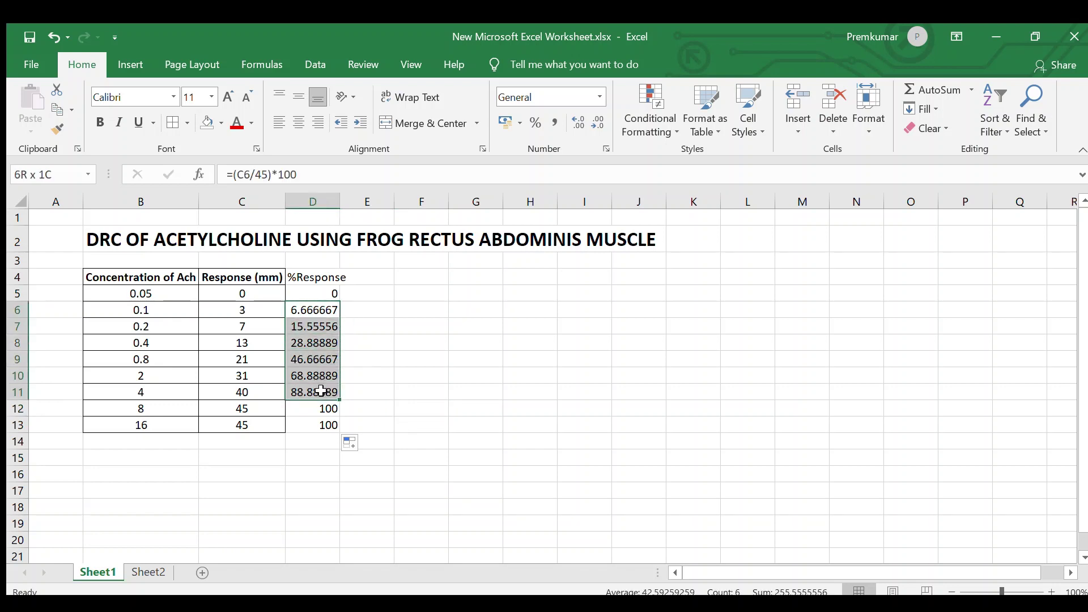
{"action": "left_click", "coordinate": [584, 118]}
{"action": "left_click", "coordinate": [584, 117]}
{"action": "left_click", "coordinate": [584, 117]}
{"action": "left_click", "coordinate": [584, 118]}
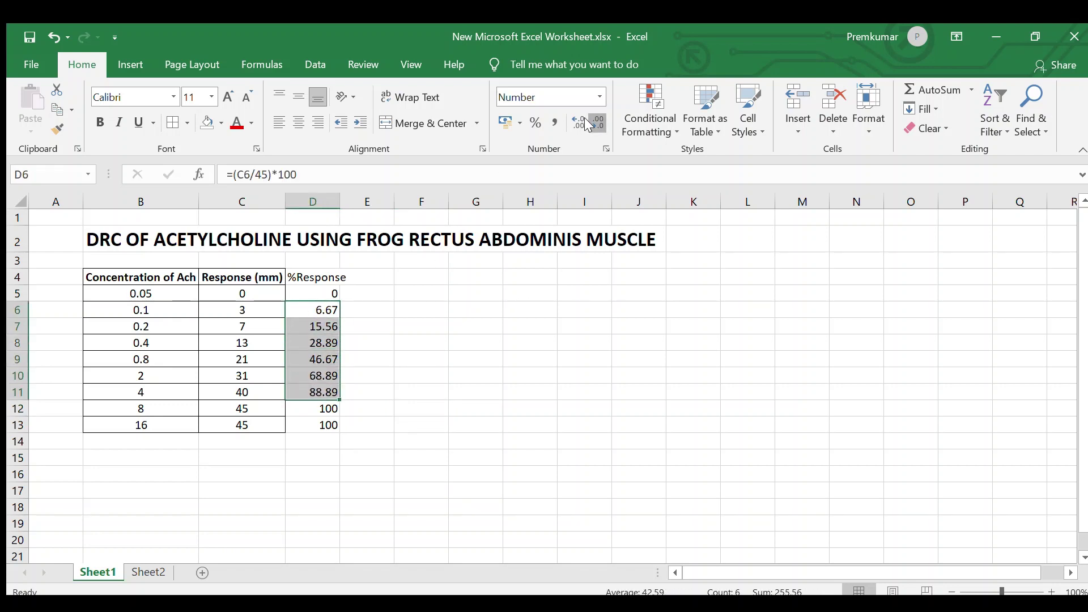
{"action": "left_click", "coordinate": [584, 117]}
{"action": "left_click", "coordinate": [401, 392]}
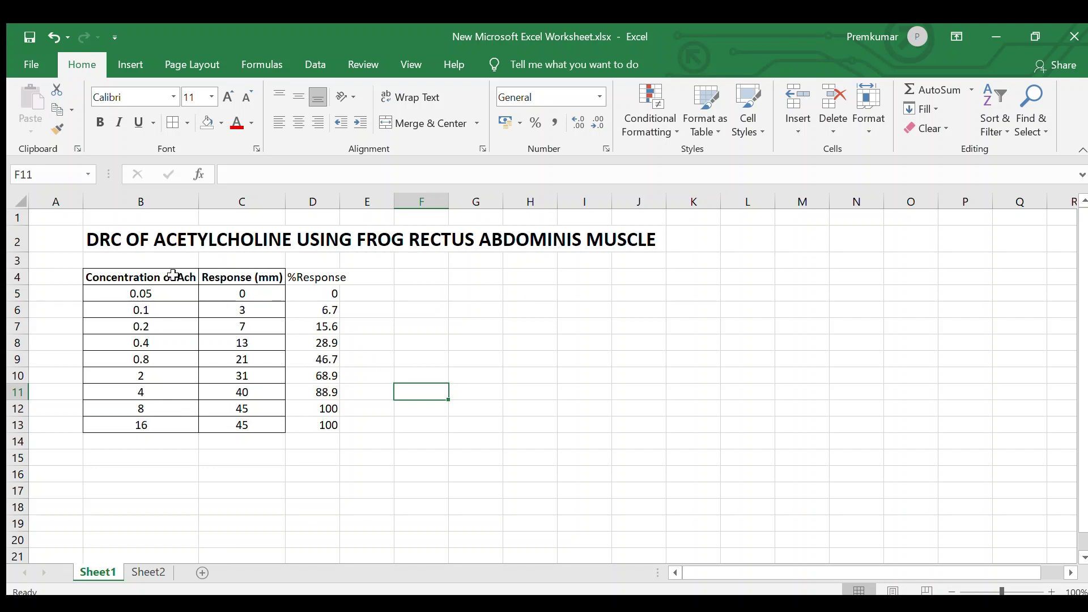
Step: Copy the Concentration of Ach column (B4:B13) to Sheet2 starting at C2, and fit the column width to its heading
{"action": "left_click_drag", "start_coordinate": [173, 275], "coordinate": [178, 418]}
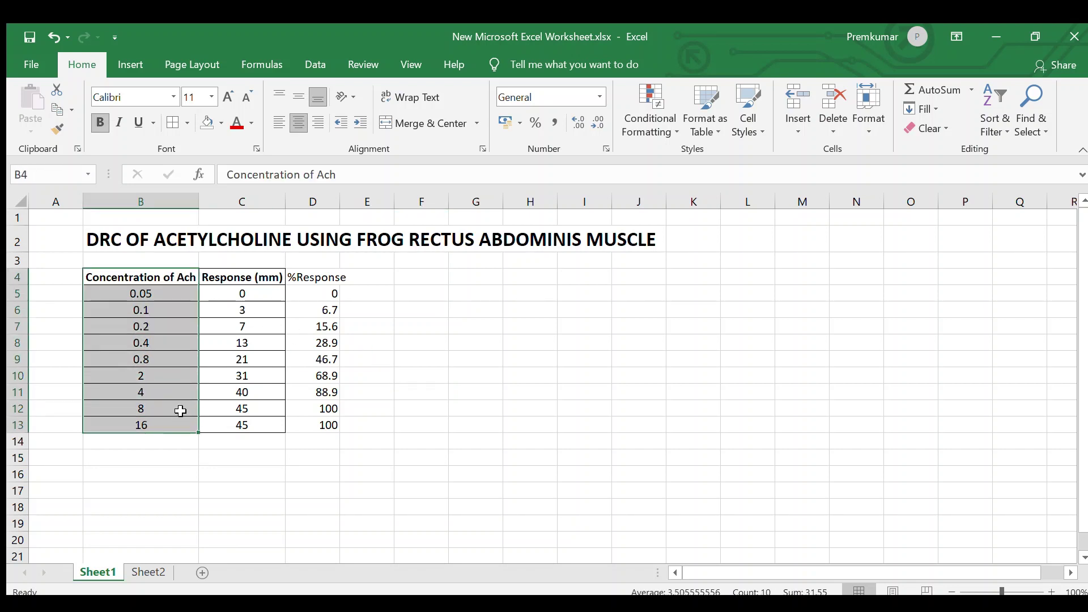
{"action": "key", "text": "ctrl+c"}
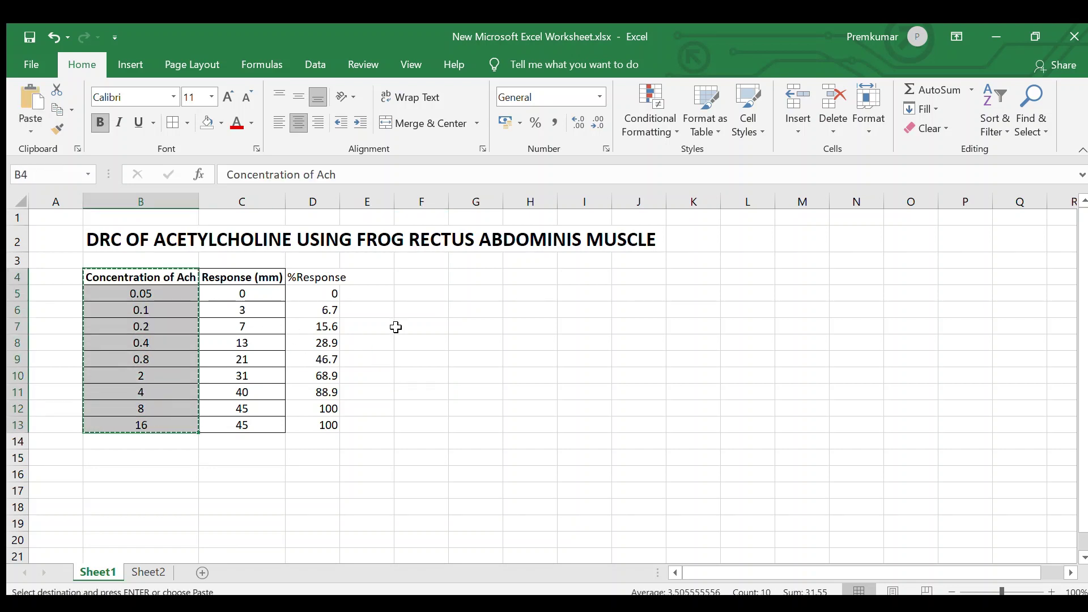
{"action": "left_click", "coordinate": [159, 572]}
{"action": "left_click", "coordinate": [163, 236]}
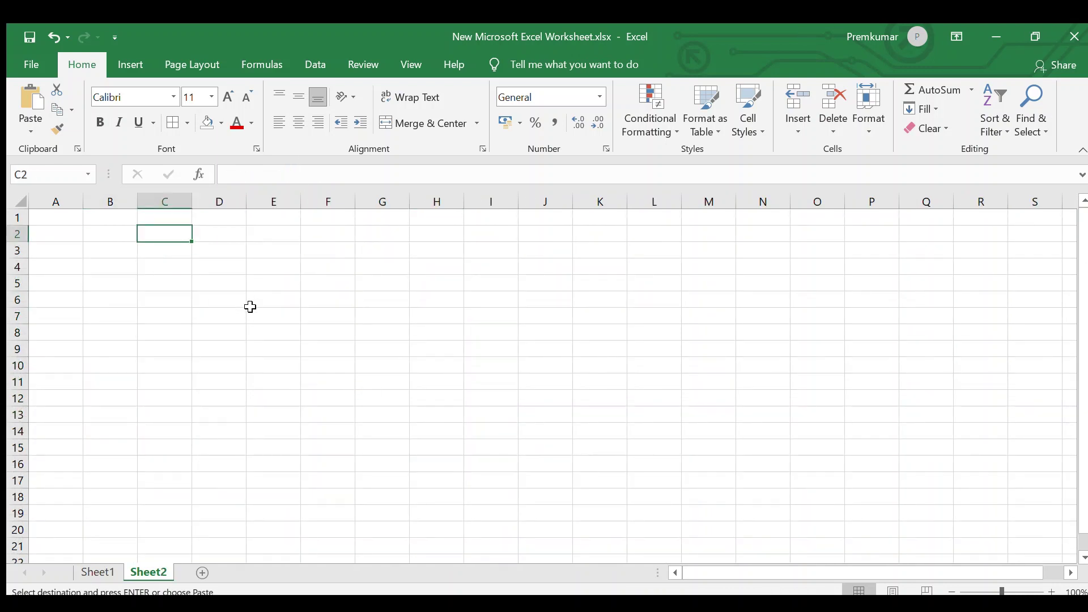
{"action": "key", "text": "ctrl+v"}
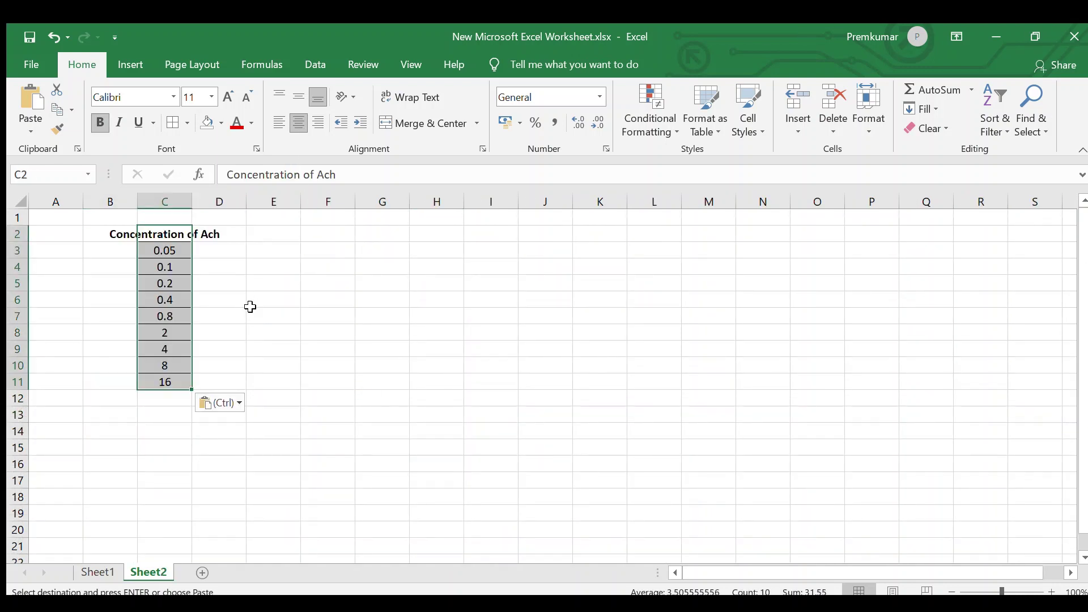
{"action": "double_click", "coordinate": [195, 206]}
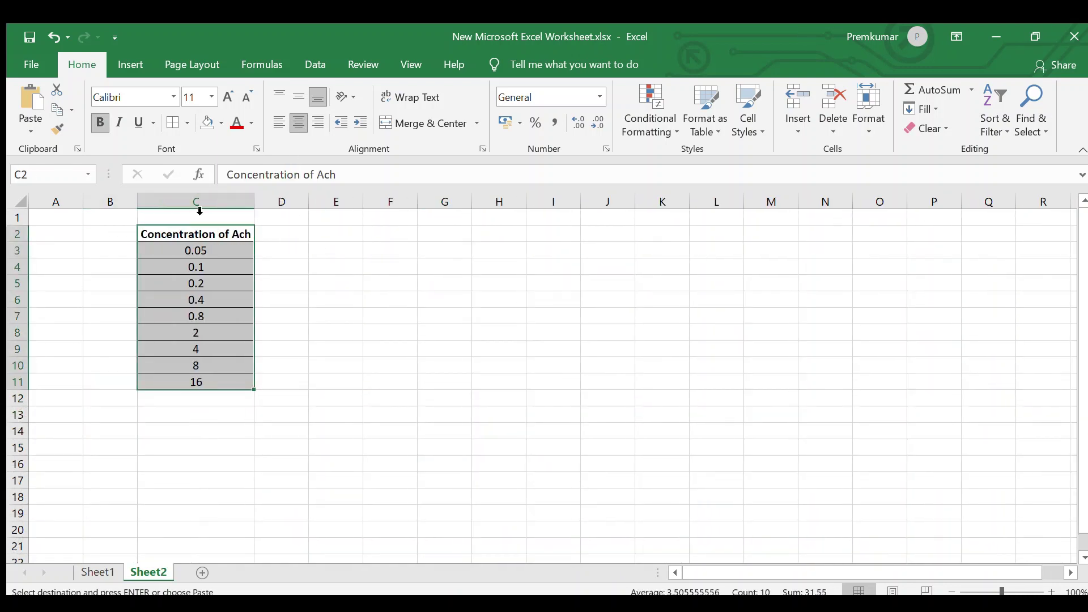
Step: Copy the %Response column (D4:D13) from Sheet1 and paste it as values into Sheet2 starting at D2
{"action": "left_click", "coordinate": [99, 572]}
{"action": "left_click_drag", "start_coordinate": [316, 278], "coordinate": [320, 420]}
{"action": "key", "text": "ctrl+c"}
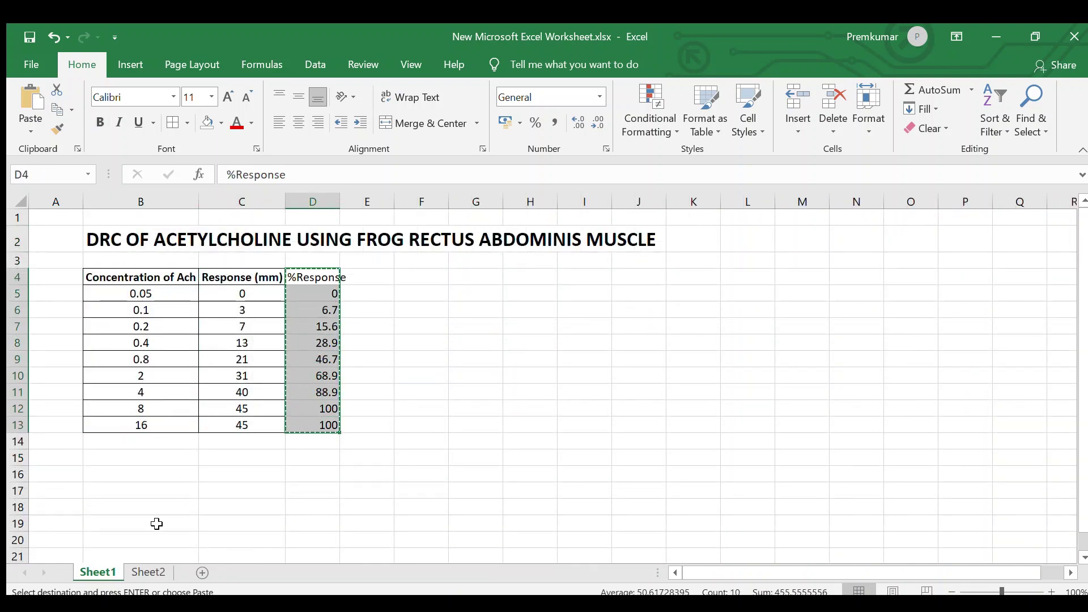
{"action": "left_click", "coordinate": [150, 572]}
{"action": "left_click", "coordinate": [296, 232]}
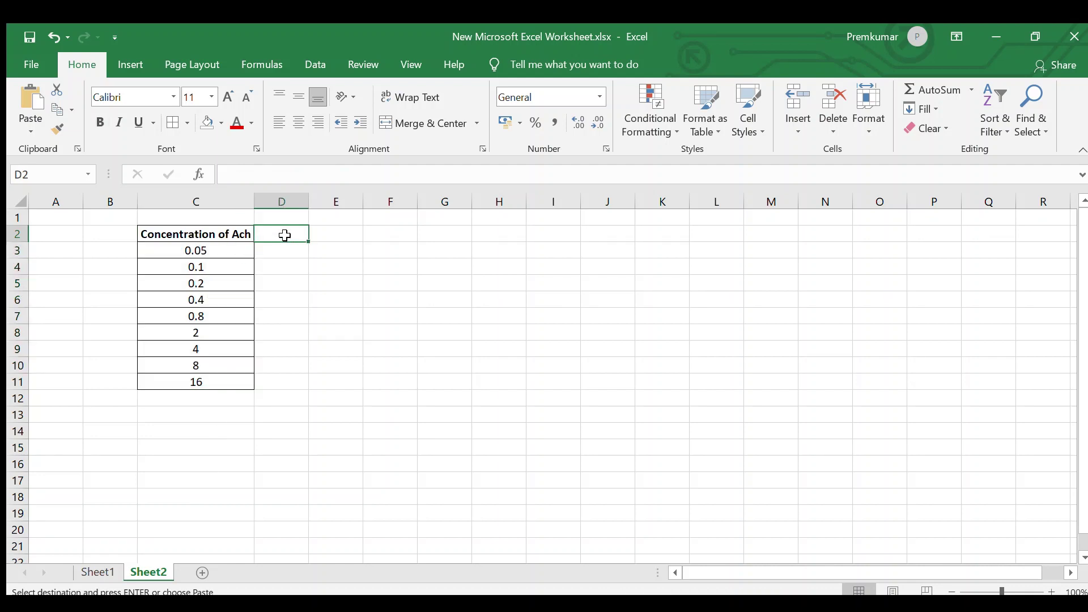
{"action": "key", "text": "ctrl+v"}
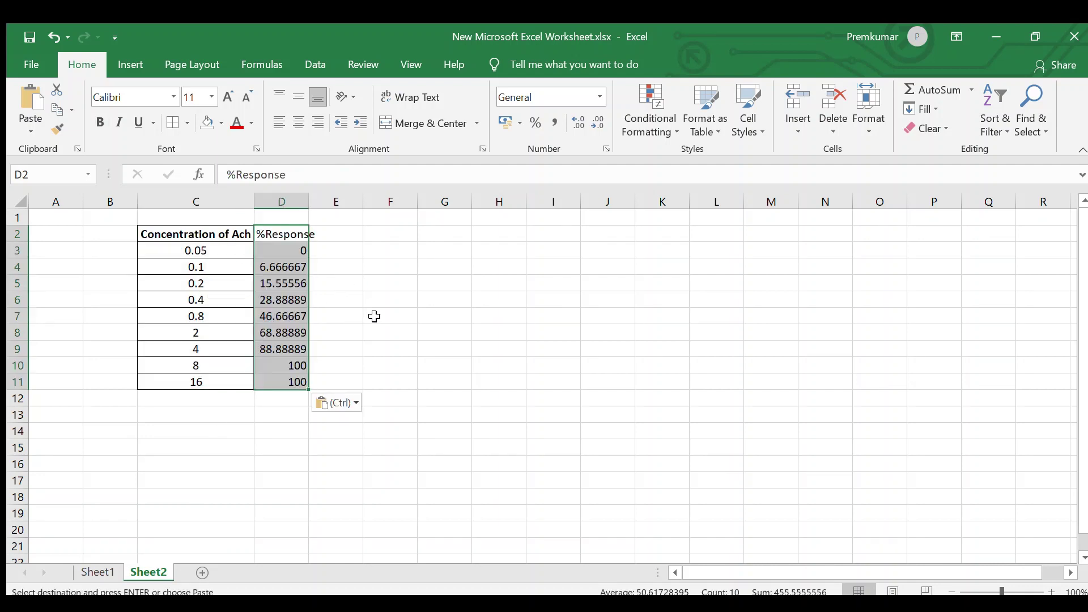
{"action": "left_click", "coordinate": [374, 316]}
Step: Format the pasted %Response values in D4:D9 on Sheet2 to one decimal place
{"action": "left_click_drag", "start_coordinate": [293, 272], "coordinate": [290, 349]}
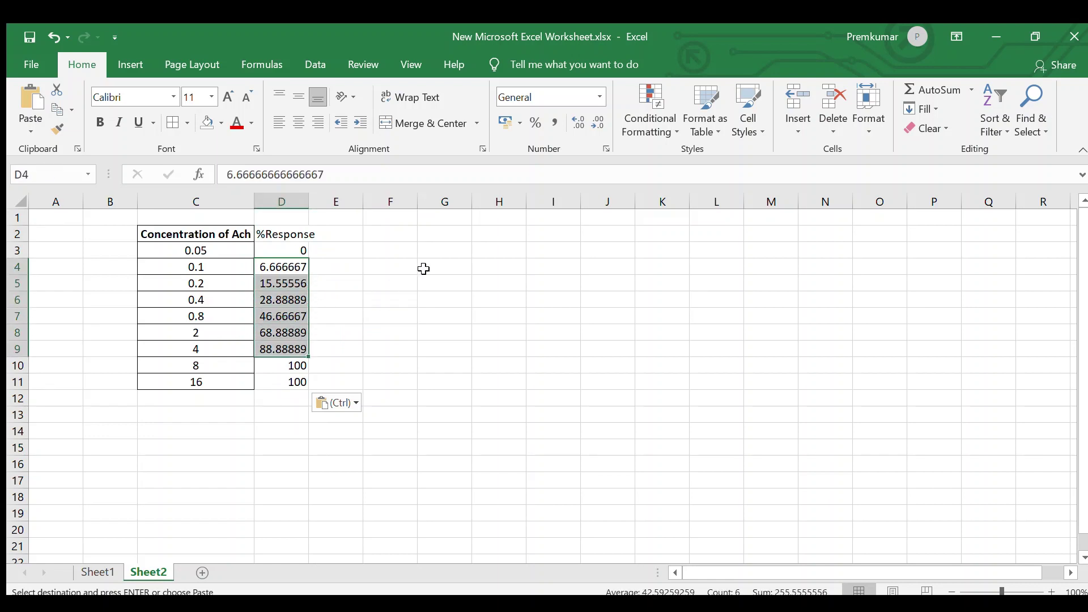
{"action": "left_click", "coordinate": [597, 123]}
{"action": "left_click", "coordinate": [597, 122]}
{"action": "left_click", "coordinate": [597, 122]}
{"action": "left_click", "coordinate": [598, 122]}
{"action": "left_click", "coordinate": [597, 122]}
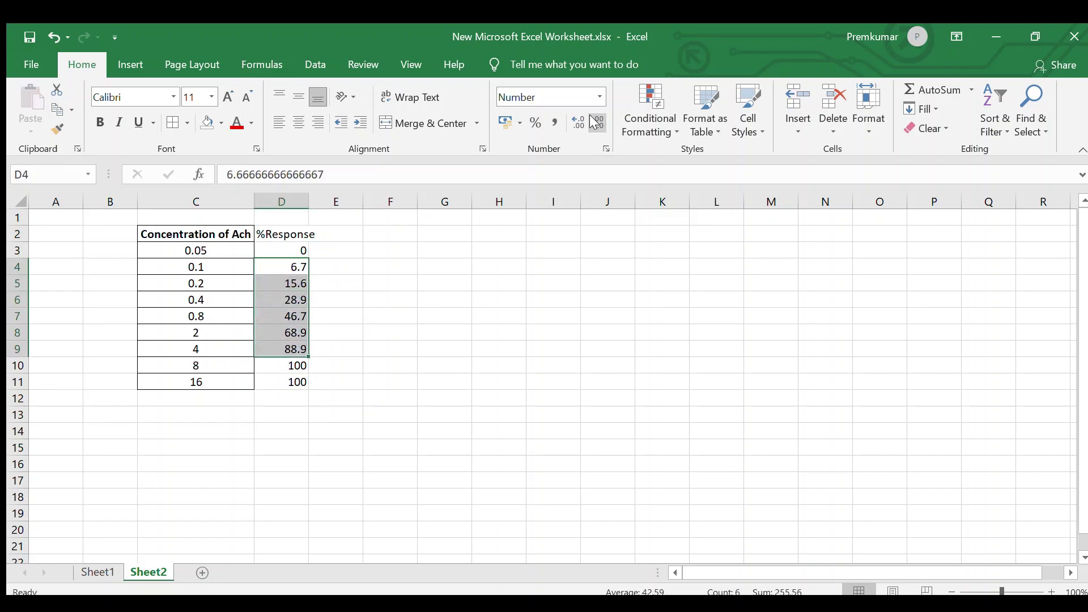
{"action": "left_click", "coordinate": [441, 277]}
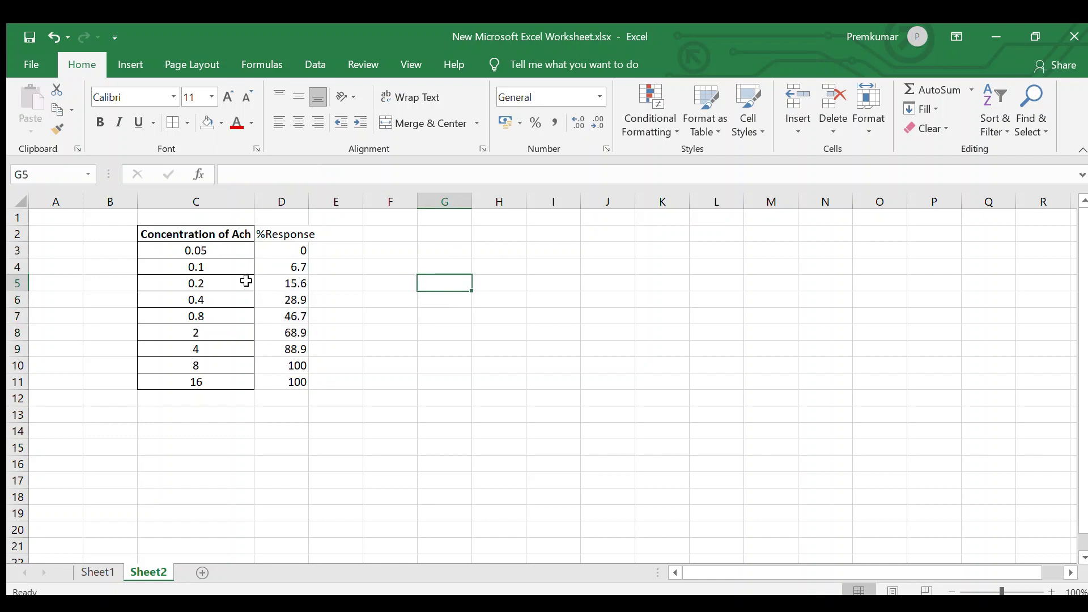
Step: Make the %Response heading in D2 bold and apply all borders to D2:D11
{"action": "left_click_drag", "start_coordinate": [289, 233], "coordinate": [301, 381]}
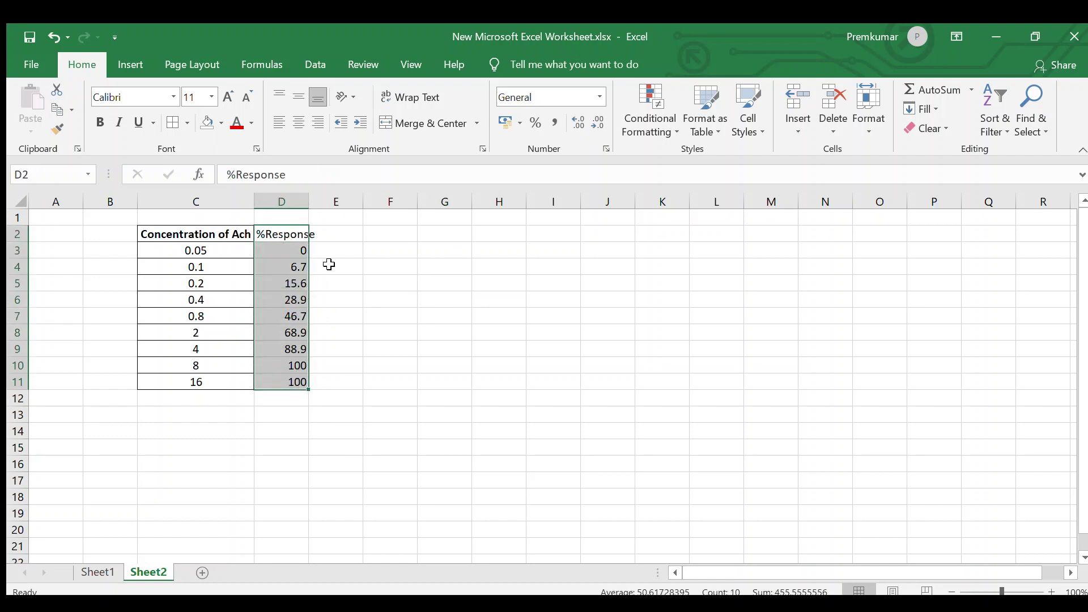
{"action": "left_click", "coordinate": [294, 233]}
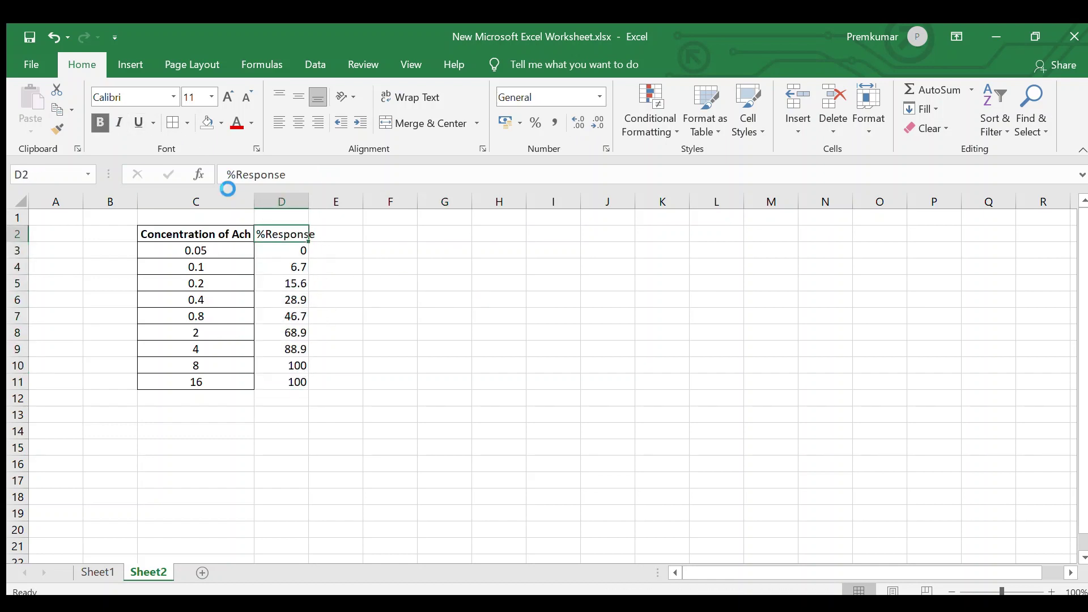
{"action": "key", "text": "Right"}
{"action": "key", "text": "Right"}
{"action": "key", "text": "Down"}
{"action": "key", "text": "Down"}
{"action": "left_click_drag", "start_coordinate": [280, 235], "coordinate": [294, 381]}
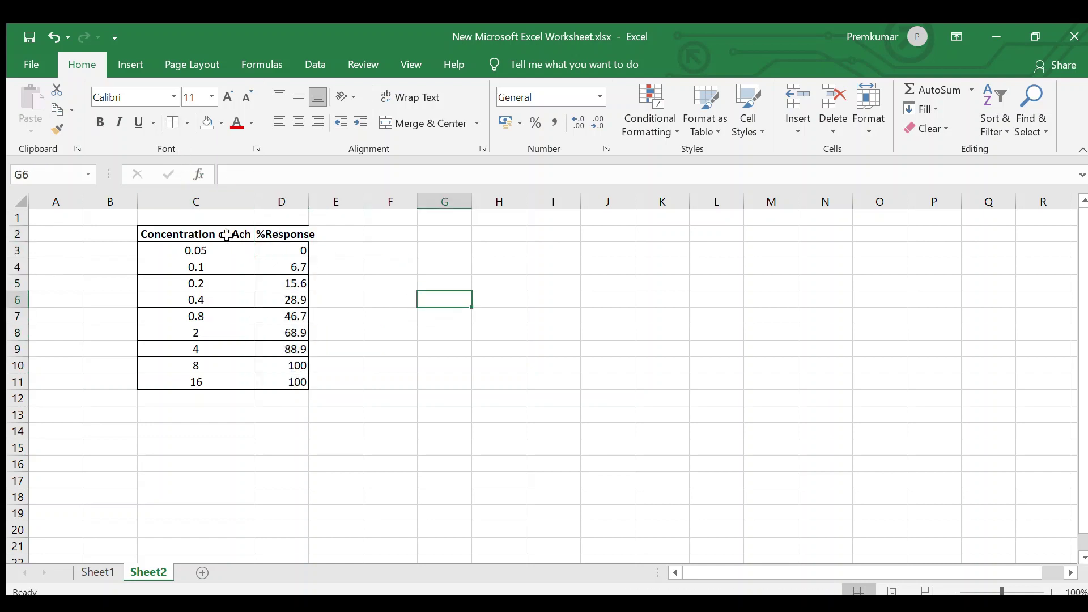
Step: Shade the whole table C2:D11 with a light orange fill
{"action": "left_click_drag", "start_coordinate": [236, 235], "coordinate": [294, 378]}
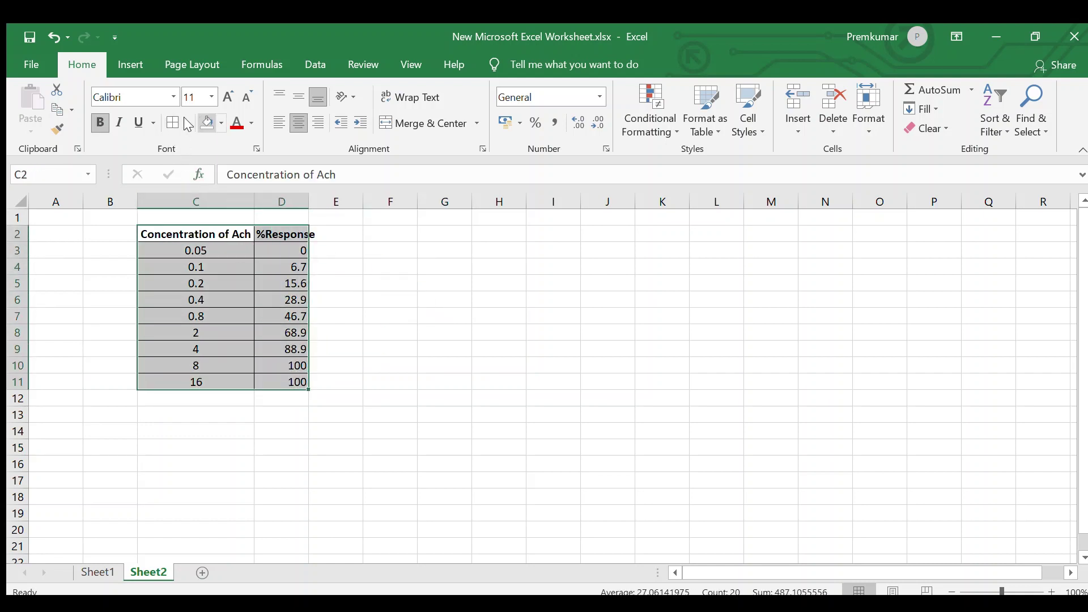
{"action": "left_click", "coordinate": [217, 126]}
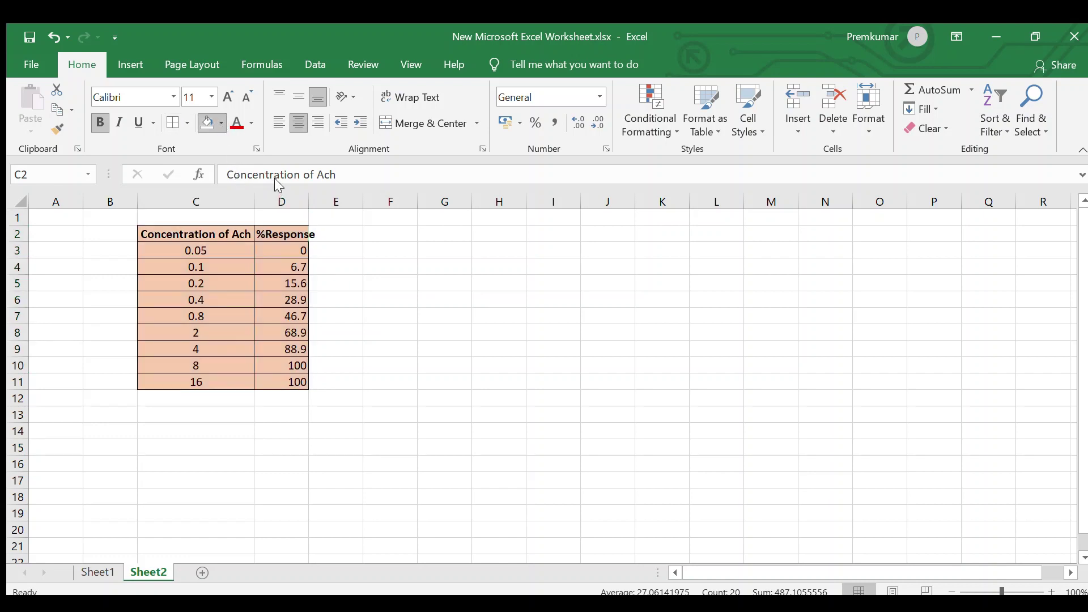
{"action": "left_click", "coordinate": [414, 266]}
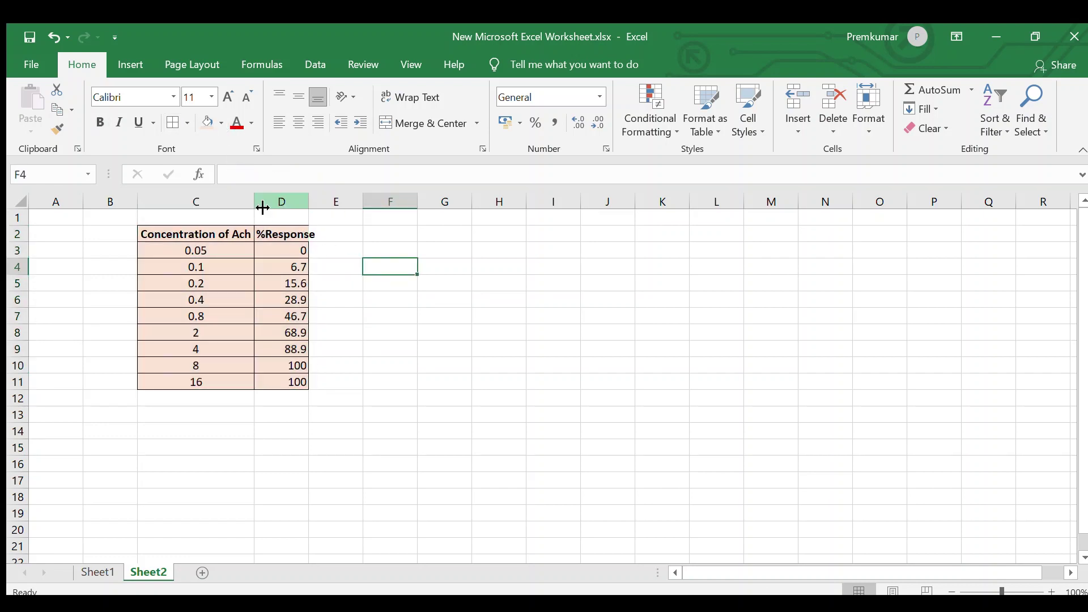
Step: Fit column D to its contents and centre the %Response cells D2:D11
{"action": "double_click", "coordinate": [312, 206]}
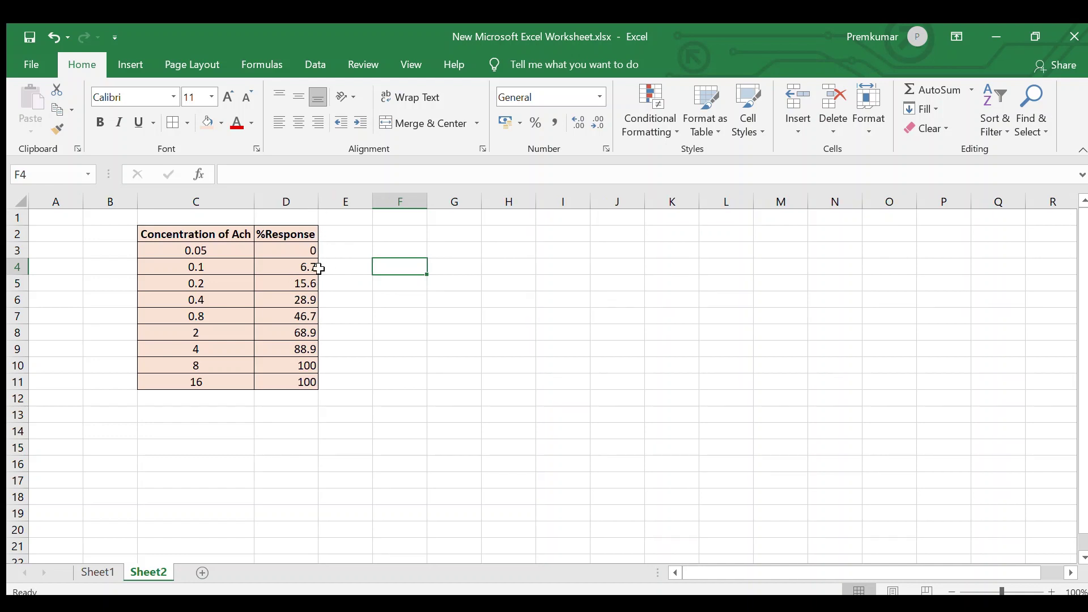
{"action": "left_click_drag", "start_coordinate": [299, 234], "coordinate": [300, 382]}
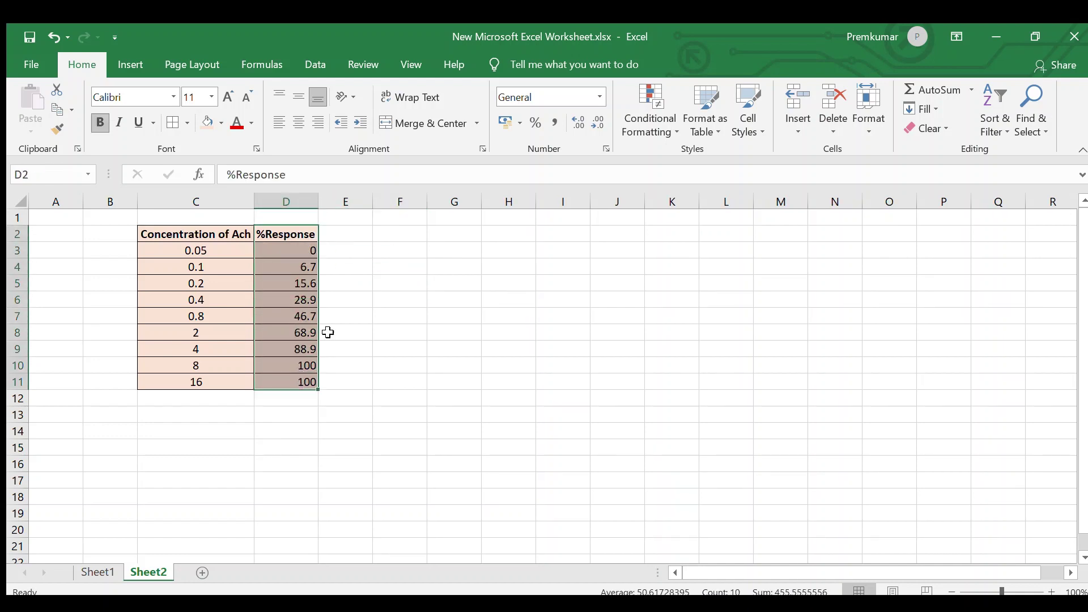
{"action": "left_click", "coordinate": [299, 123]}
{"action": "left_click", "coordinate": [395, 303]}
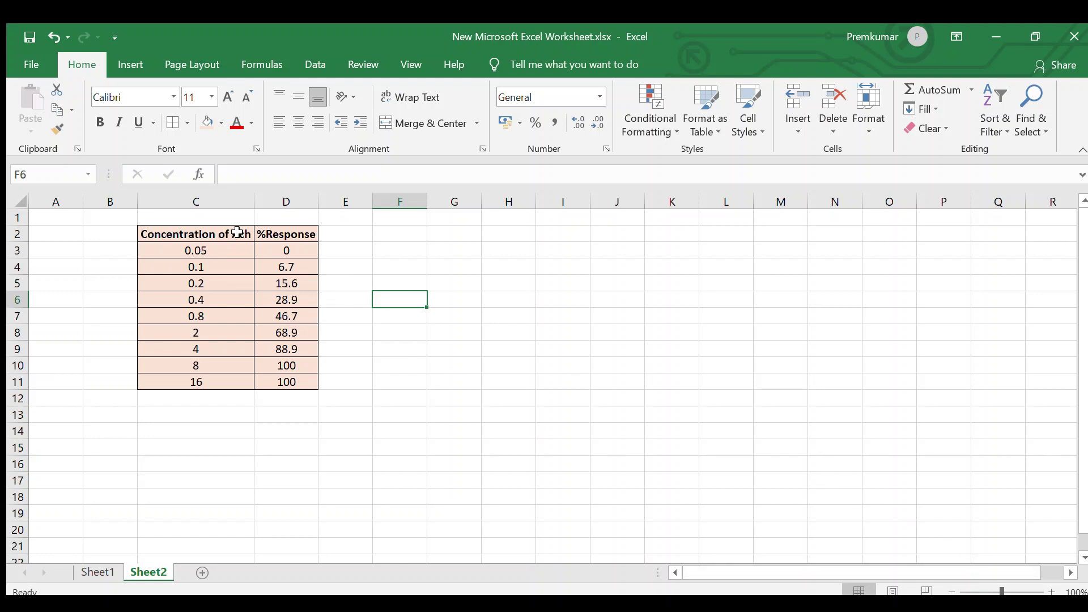
Step: Insert a scatter chart with smooth lines and markers from the table C2:D11 on Sheet2
{"action": "left_click_drag", "start_coordinate": [237, 232], "coordinate": [292, 382]}
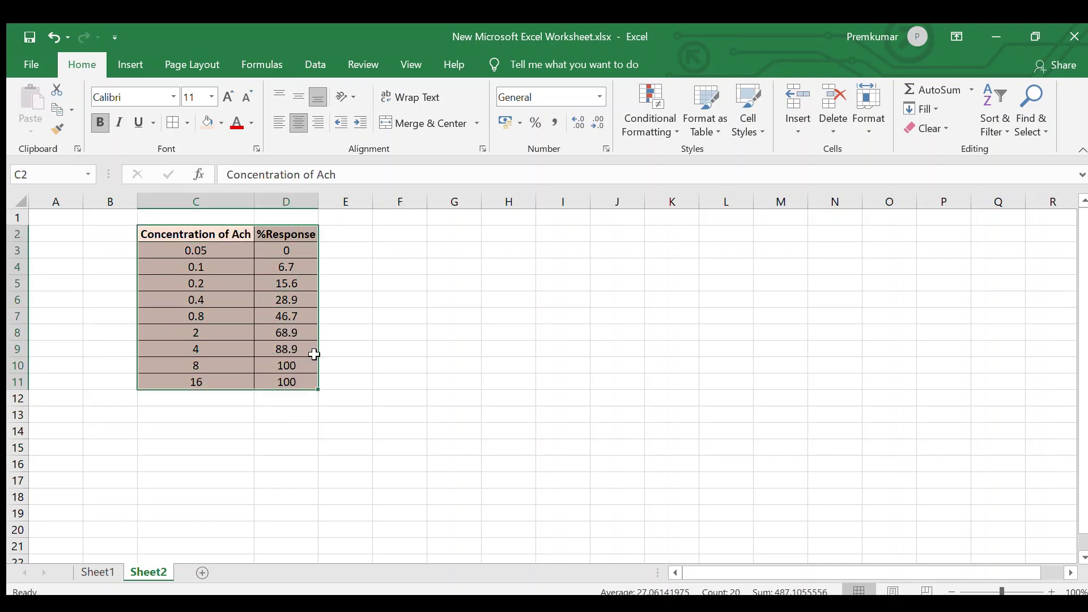
{"action": "left_click", "coordinate": [131, 60]}
{"action": "left_click", "coordinate": [476, 127]}
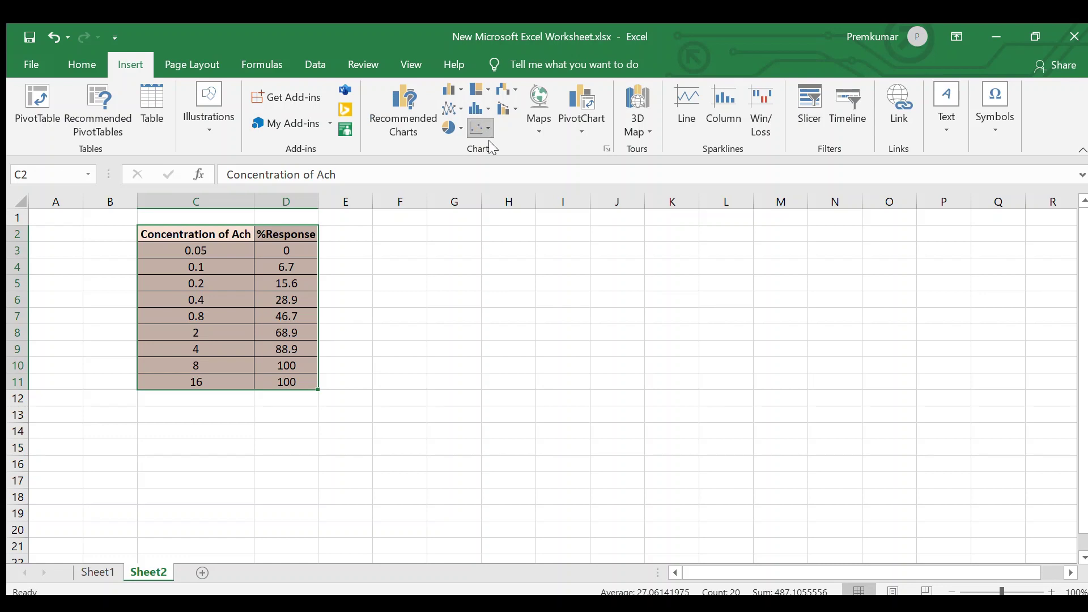
{"action": "left_click", "coordinate": [510, 173]}
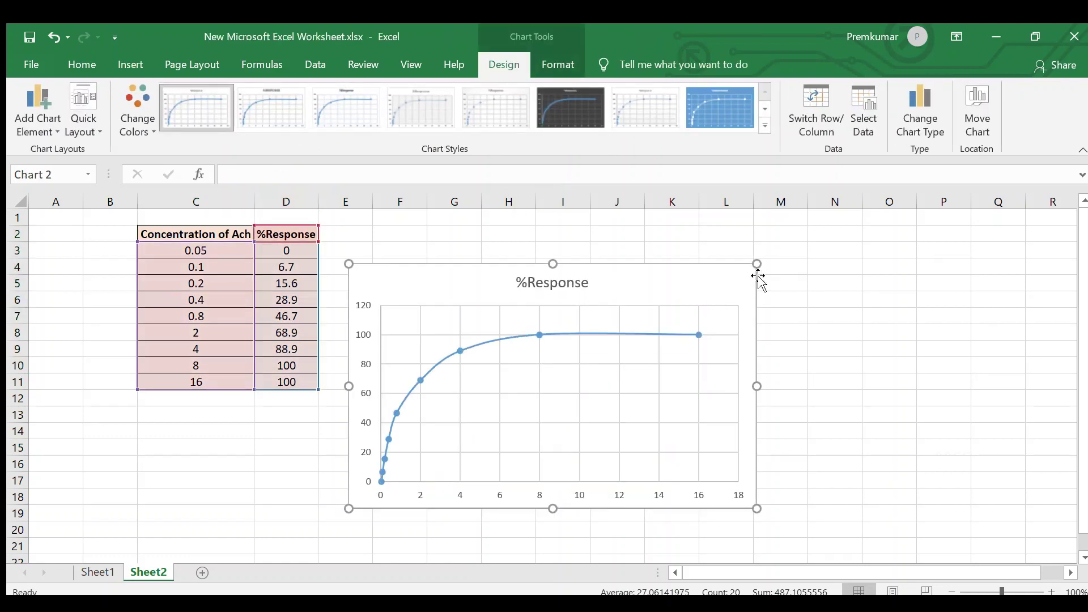
Step: Shrink the scatter chart and place it beside the table, with its upper edge level with row 2
{"action": "left_click_drag", "start_coordinate": [757, 264], "coordinate": [679, 301]}
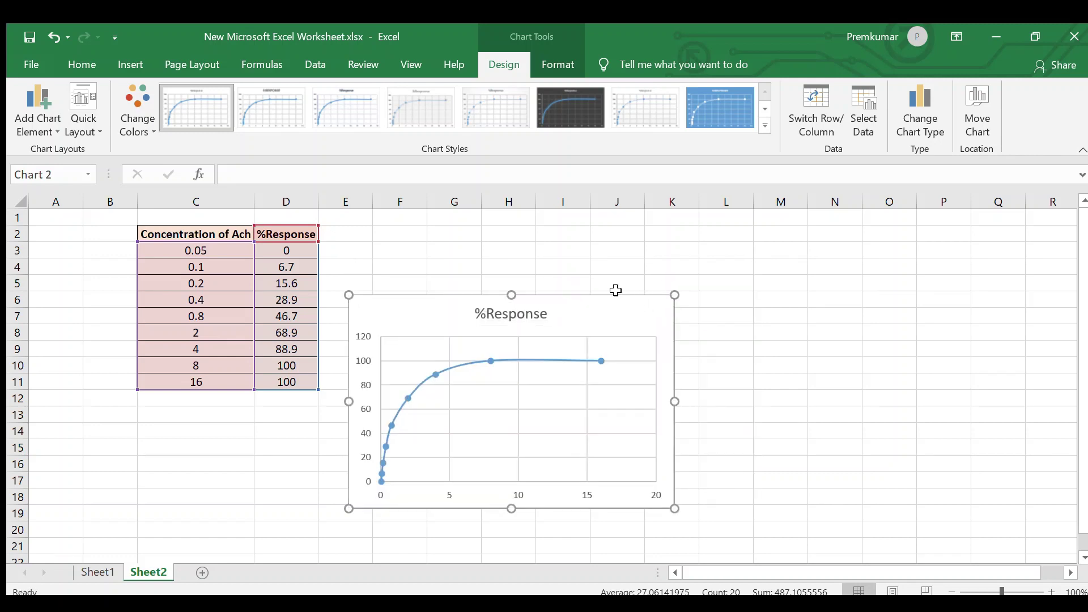
{"action": "left_click_drag", "start_coordinate": [580, 306], "coordinate": [595, 227]}
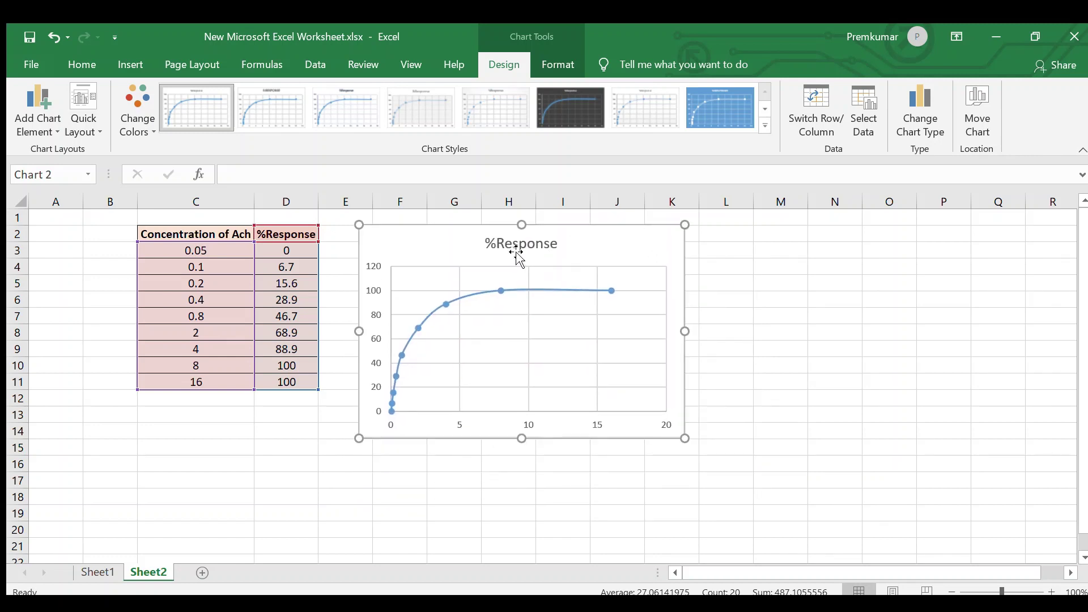
Step: Change the chart title to "Dose Response Curve"
{"action": "left_click", "coordinate": [499, 243]}
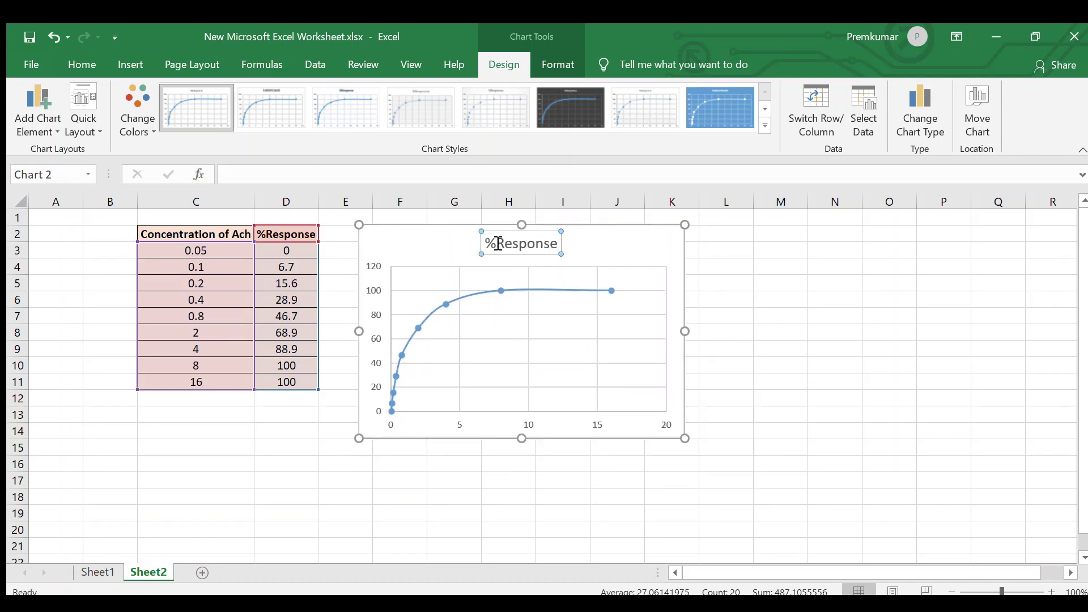
{"action": "left_click", "coordinate": [498, 243]}
{"action": "type", "text": "C"}
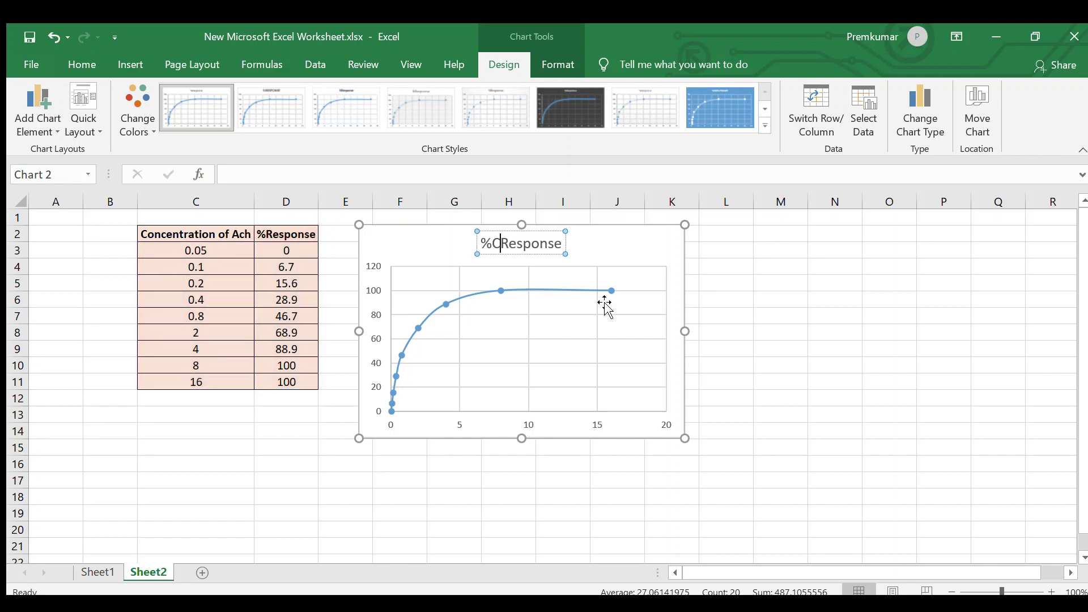
{"action": "key", "text": "BackSpace"}
{"action": "key", "text": "BackSpace"}
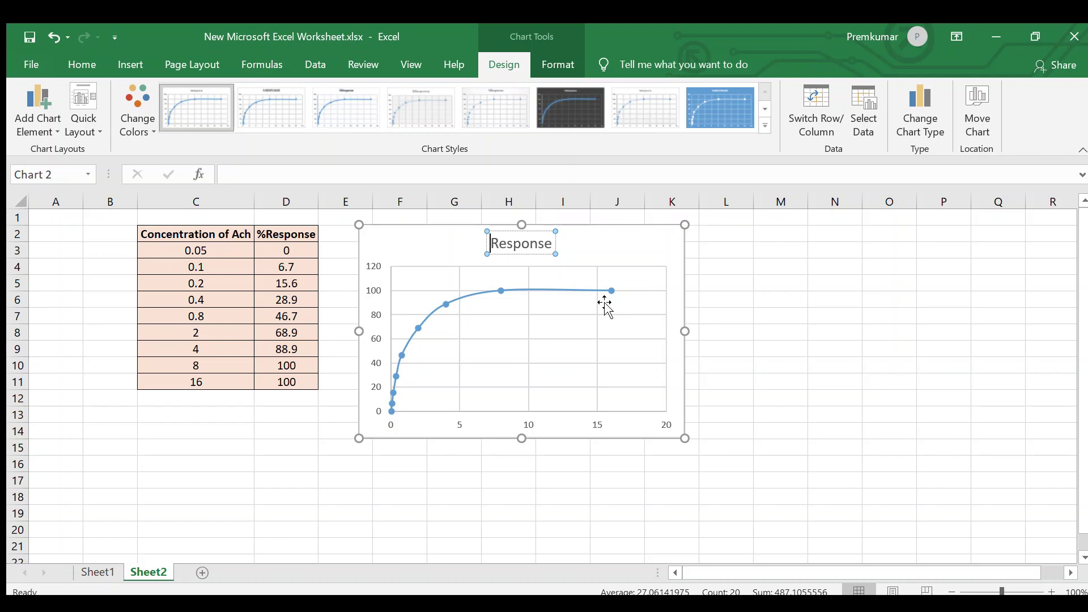
{"action": "type", "text": "Dose"}
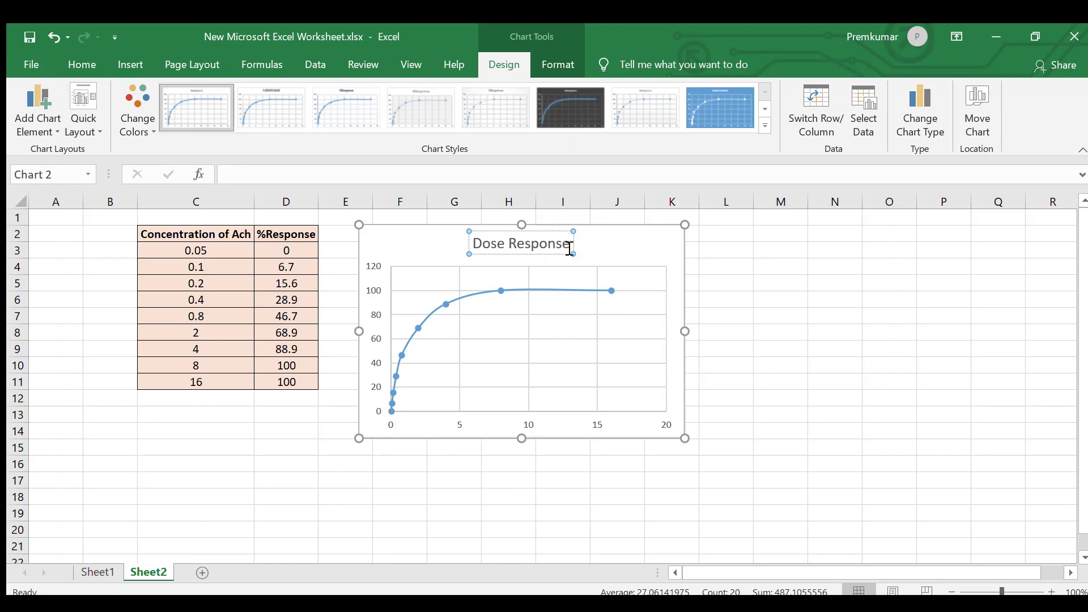
{"action": "type", "text": "Corve"}
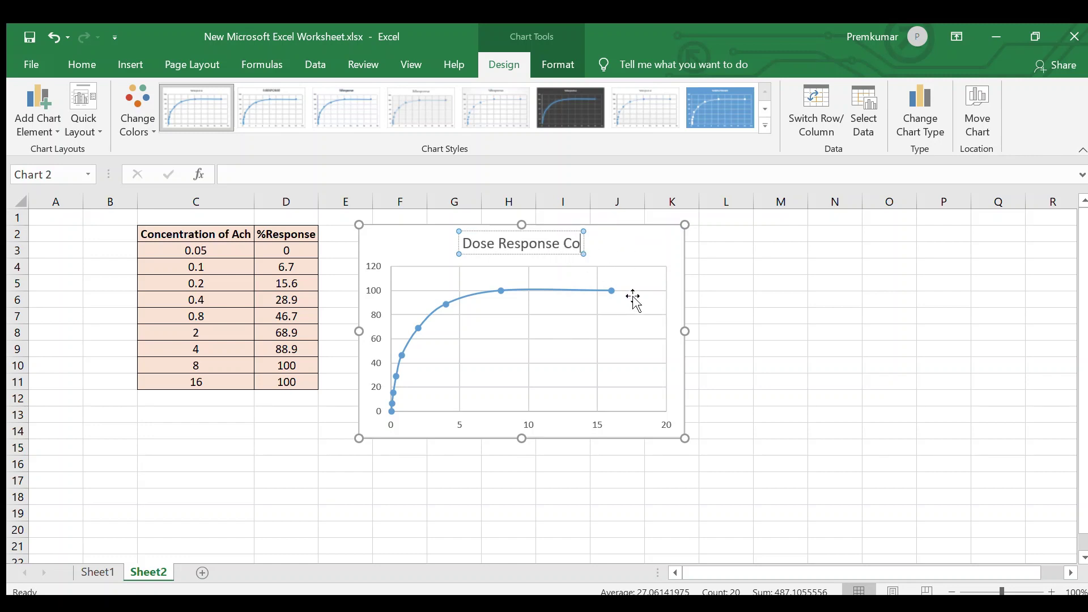
{"action": "key", "text": "BackSpace"}
{"action": "key", "text": "BackSpace"}
{"action": "key", "text": "BackSpace"}
{"action": "key", "text": "BackSpace"}
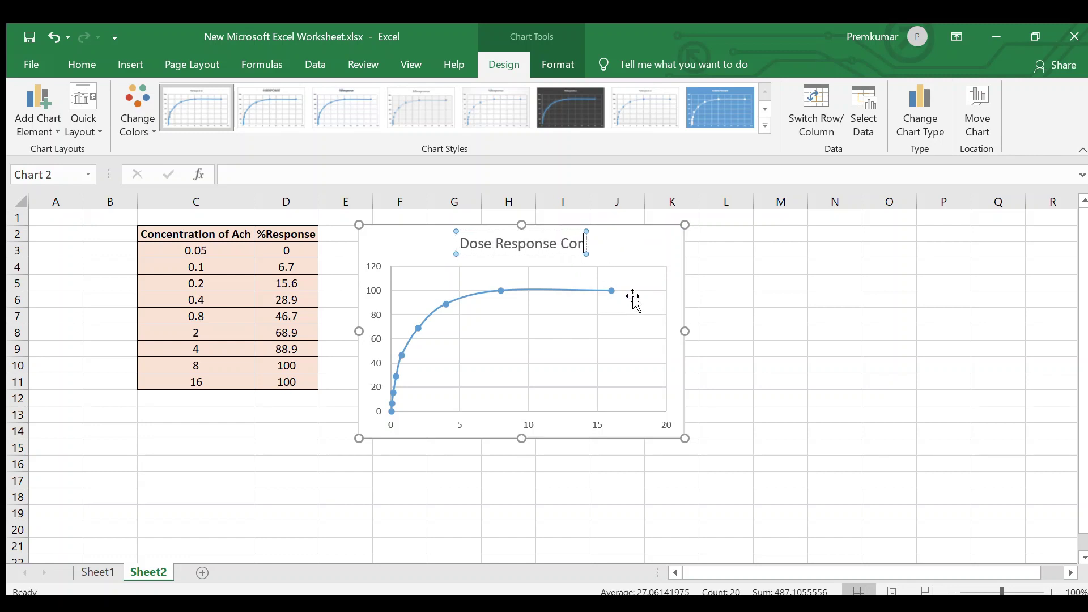
{"action": "type", "text": "urve"}
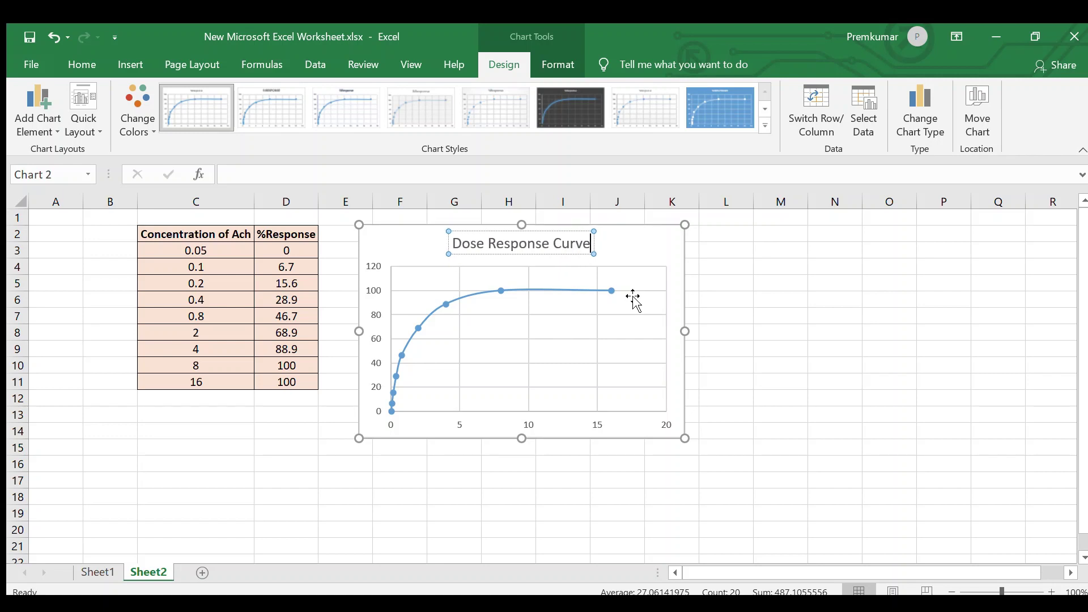
{"action": "left_click", "coordinate": [734, 303]}
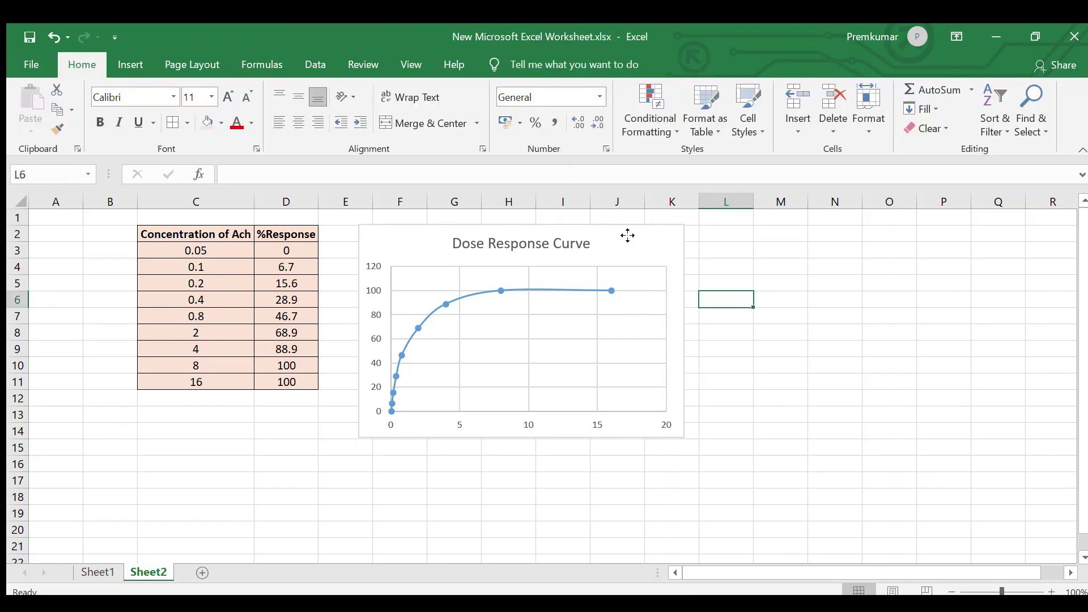
Step: Add axis titles to the chart and set the horizontal axis title to "Concentration of Ach"
{"action": "left_click", "coordinate": [627, 236]}
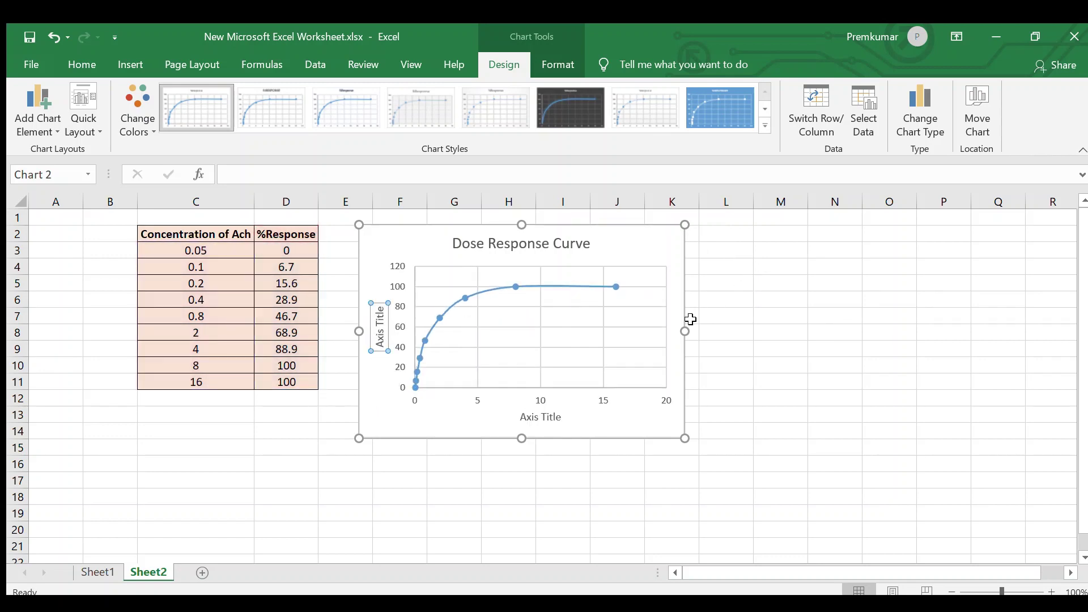
{"action": "left_click", "coordinate": [539, 419]}
{"action": "left_click_drag", "start_coordinate": [525, 418], "coordinate": [592, 417]}
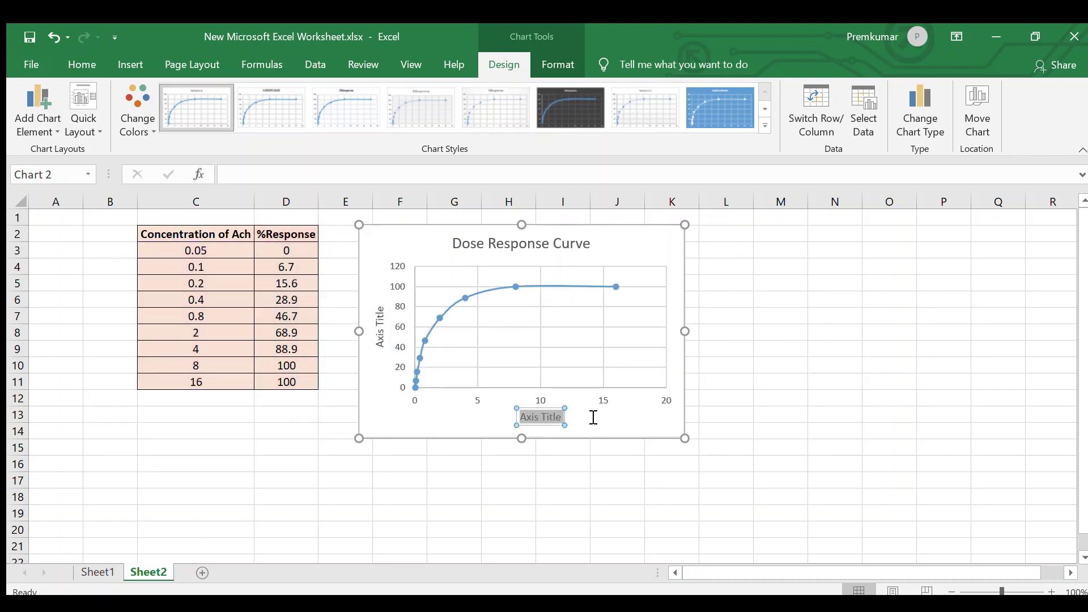
{"action": "type", "text": "Co"}
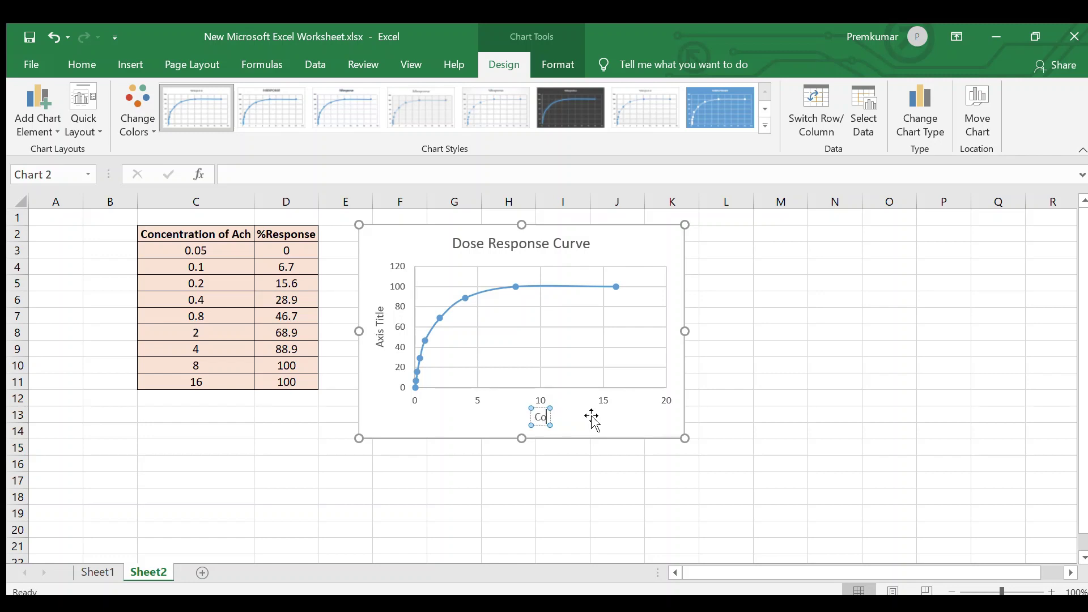
{"action": "type", "text": "ncentrationi o"}
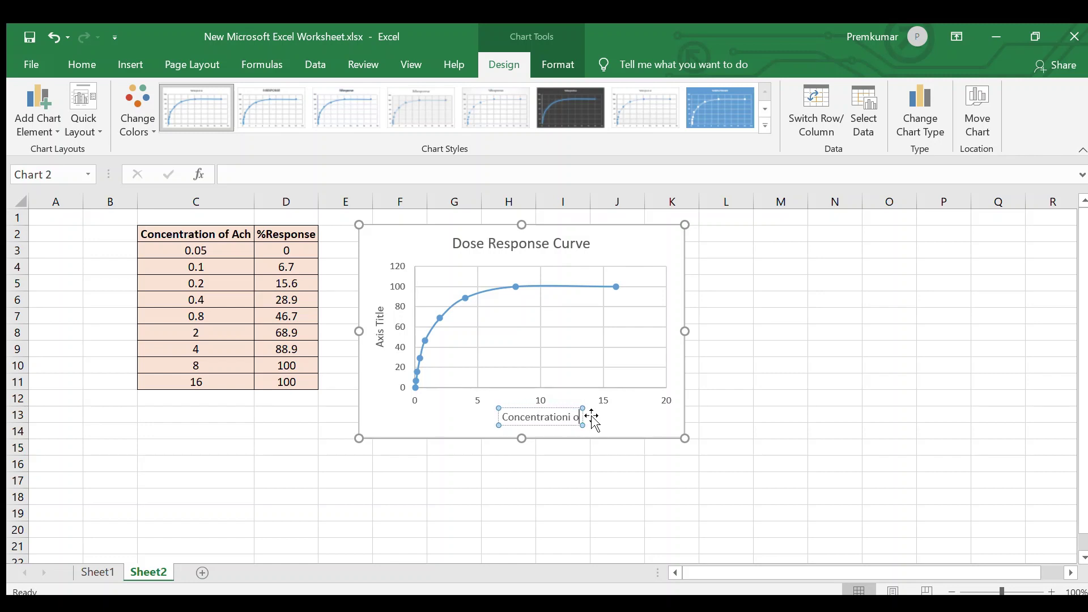
{"action": "key", "text": "BackSpace"}
{"action": "key", "text": "BackSpace"}
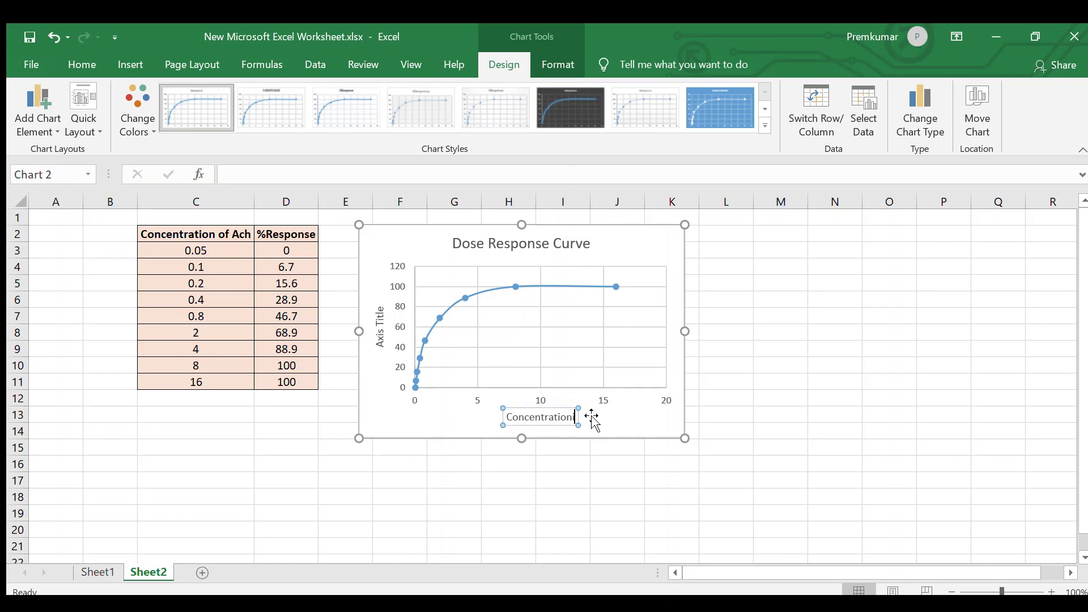
{"action": "key", "text": "BackSpace"}
{"action": "type", "text": "of Ach"}
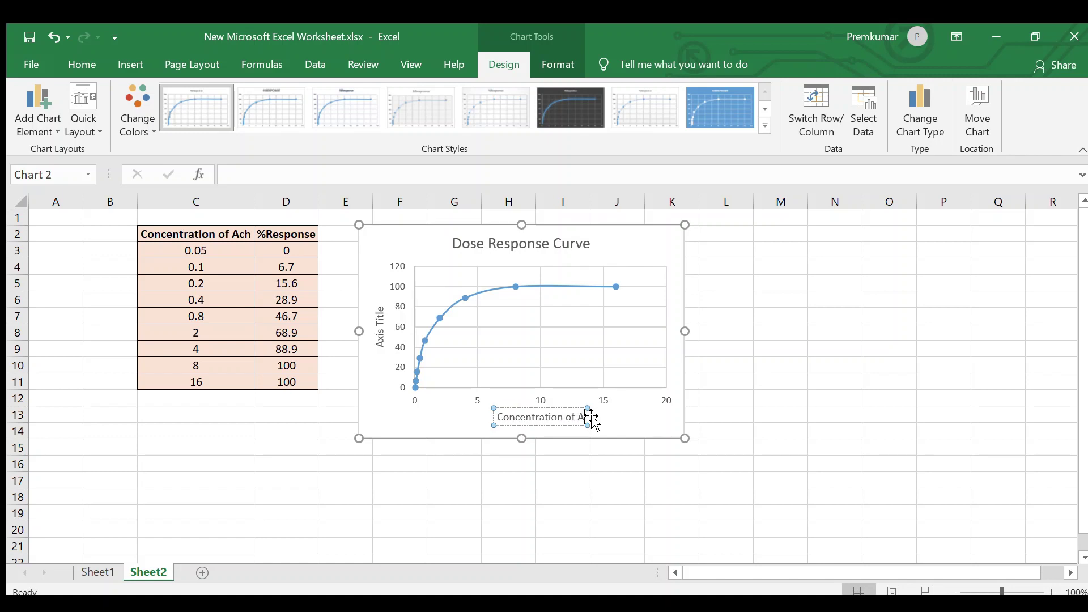
Step: Set the chart's vertical axis title to "% Response"
{"action": "left_click", "coordinate": [385, 340]}
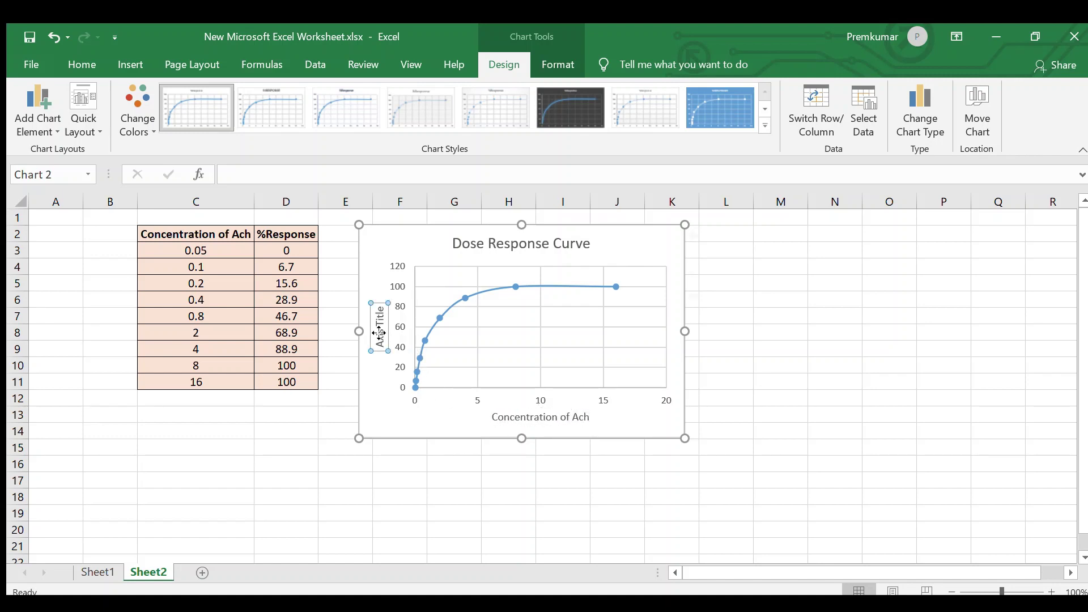
{"action": "triple_click", "coordinate": [385, 340]}
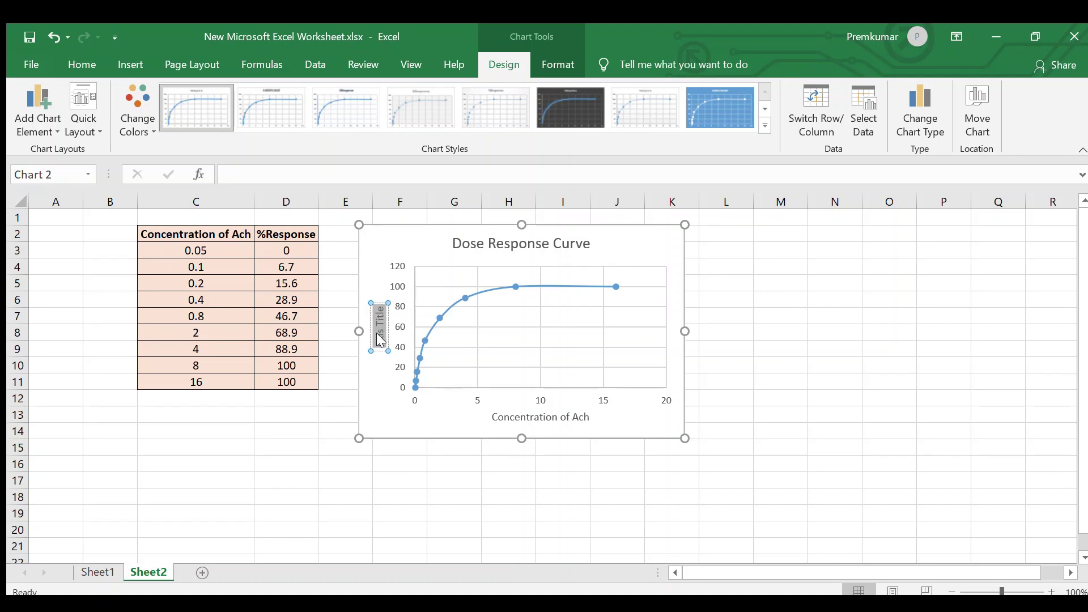
{"action": "type", "text": "% Re"}
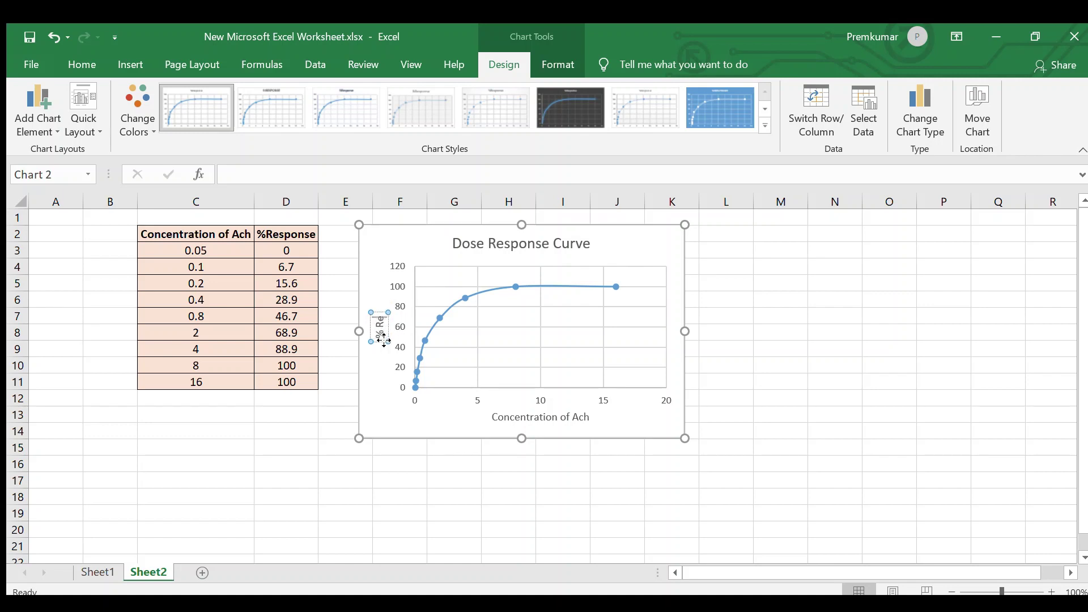
{"action": "type", "text": "sponse"}
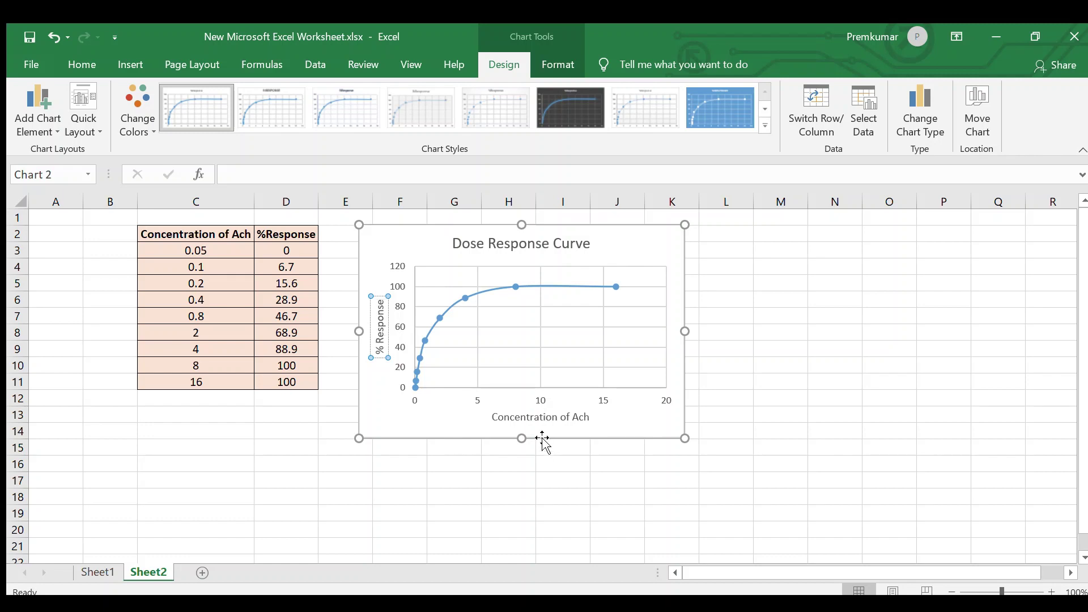
{"action": "left_click", "coordinate": [442, 476]}
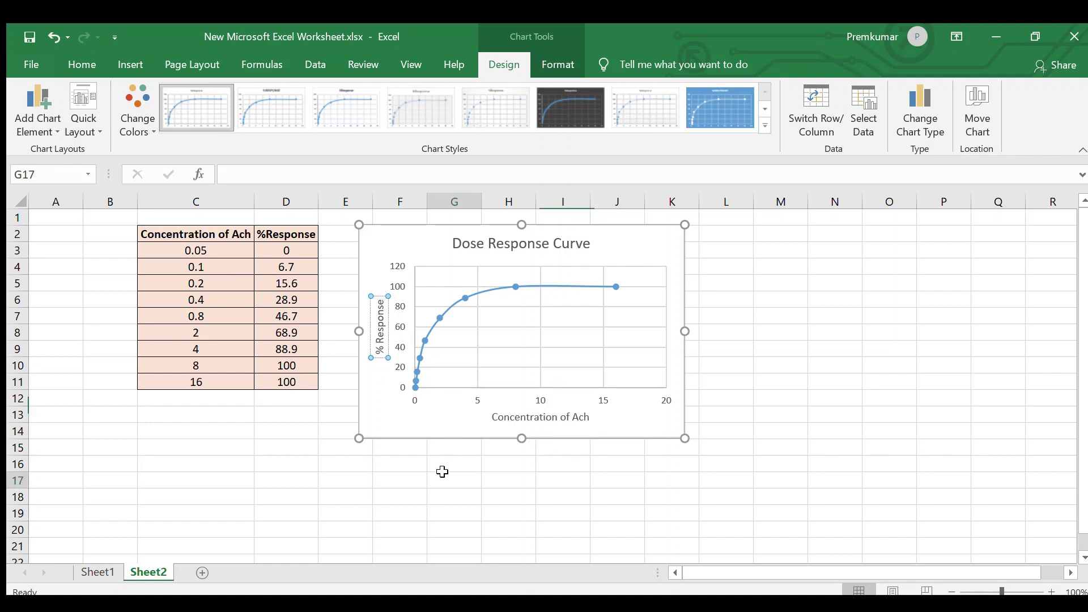
Step: Make both the vertical and the horizontal axis titles of the chart bold
{"action": "left_click", "coordinate": [377, 311]}
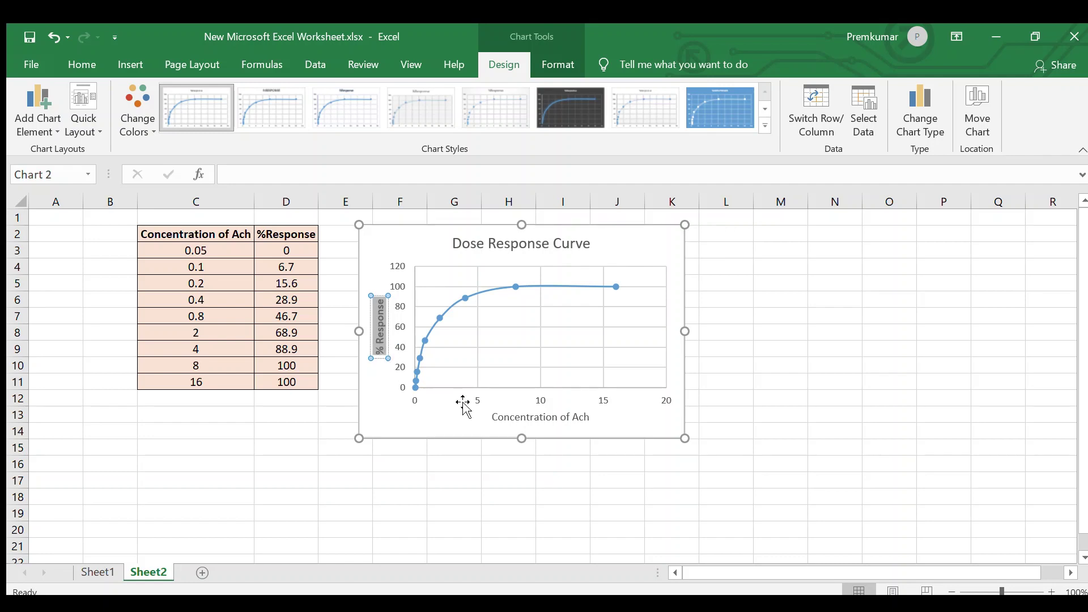
{"action": "left_click", "coordinate": [492, 418]}
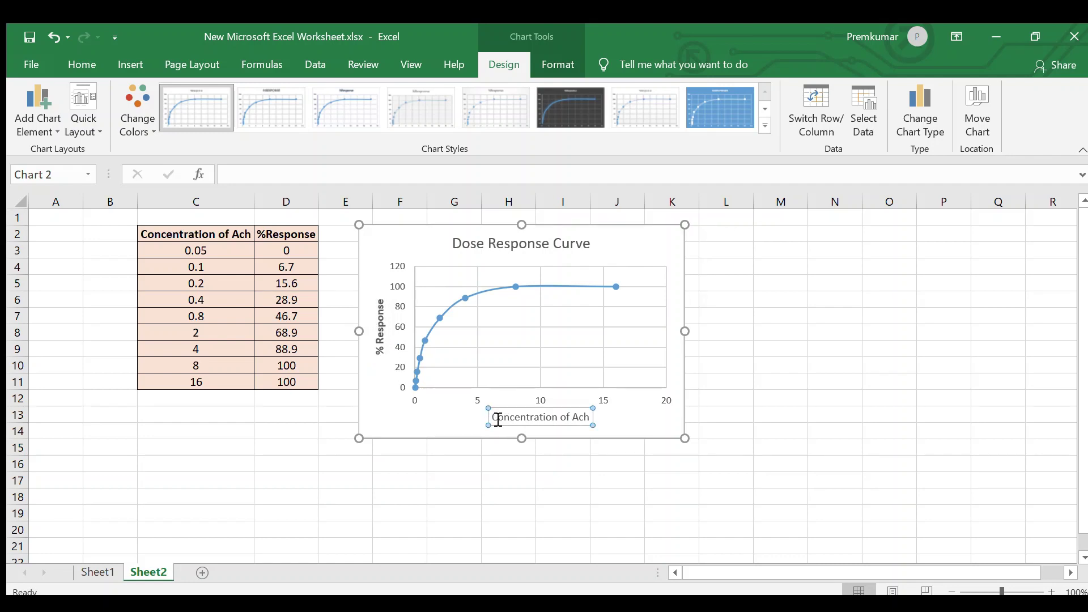
{"action": "left_click_drag", "start_coordinate": [495, 420], "coordinate": [583, 423]}
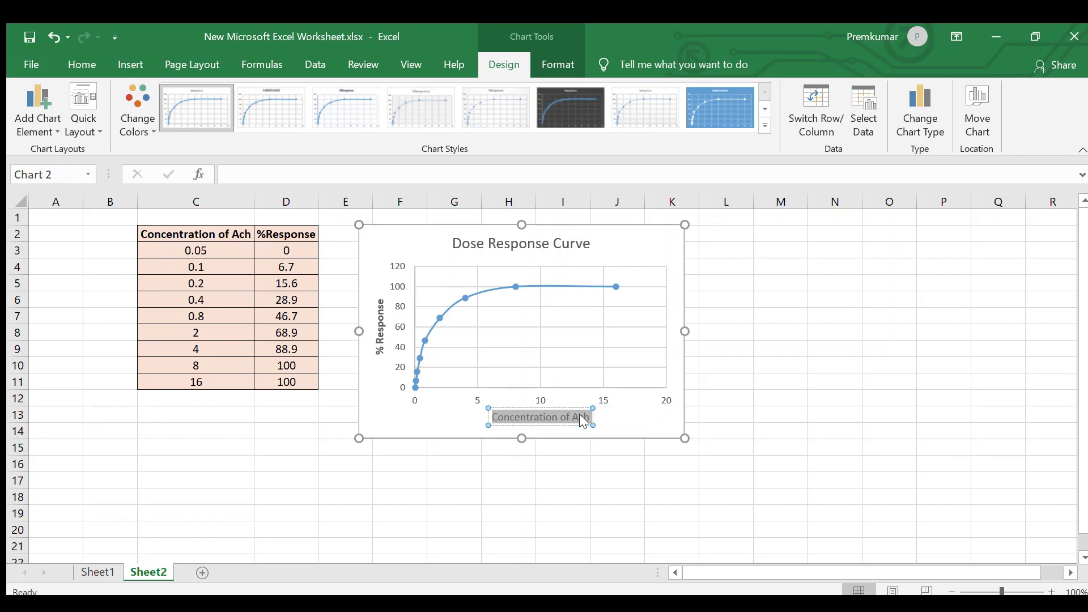
{"action": "key", "text": "ctrl+b"}
{"action": "left_click_drag", "start_coordinate": [760, 464], "coordinate": [731, 464]}
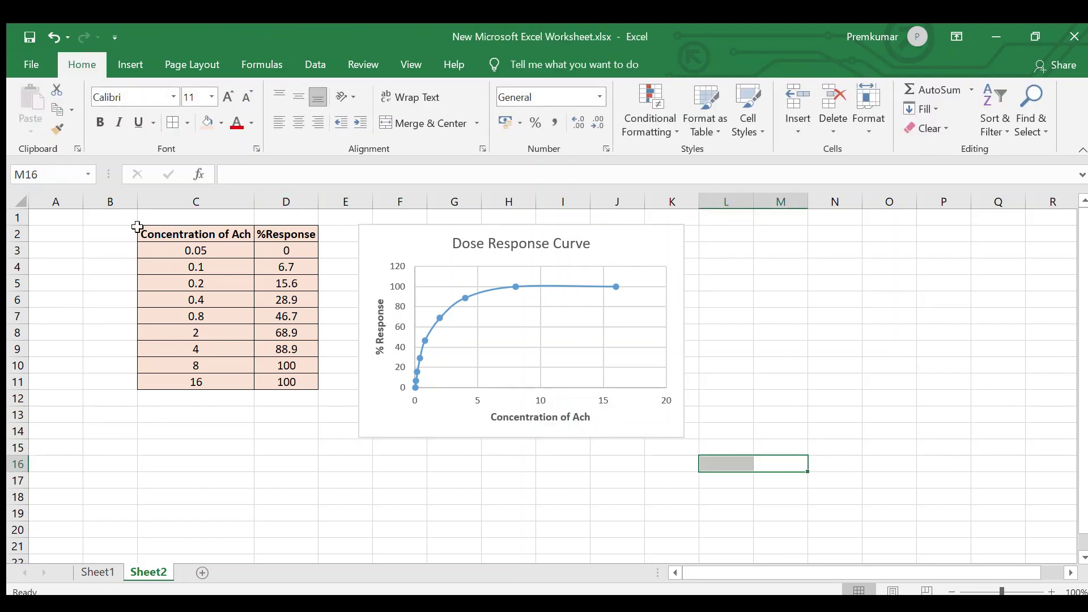
Step: Delete the empty sheet column A so the table and chart shift one column over
{"action": "left_click", "coordinate": [71, 233]}
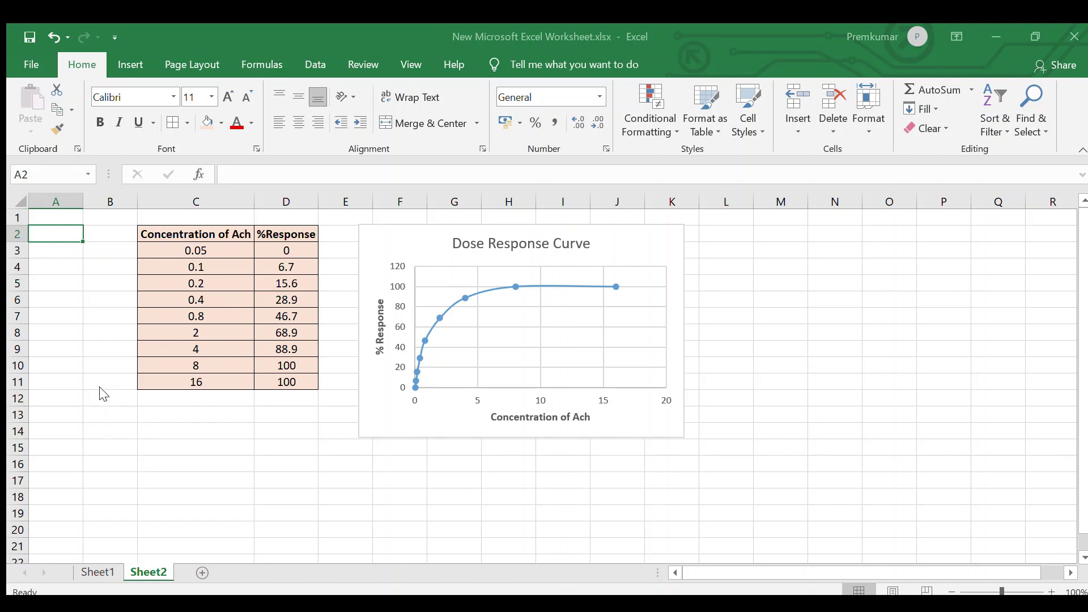
{"action": "key", "text": "alt+h"}
{"action": "key", "text": "d"}
{"action": "key", "text": "c"}
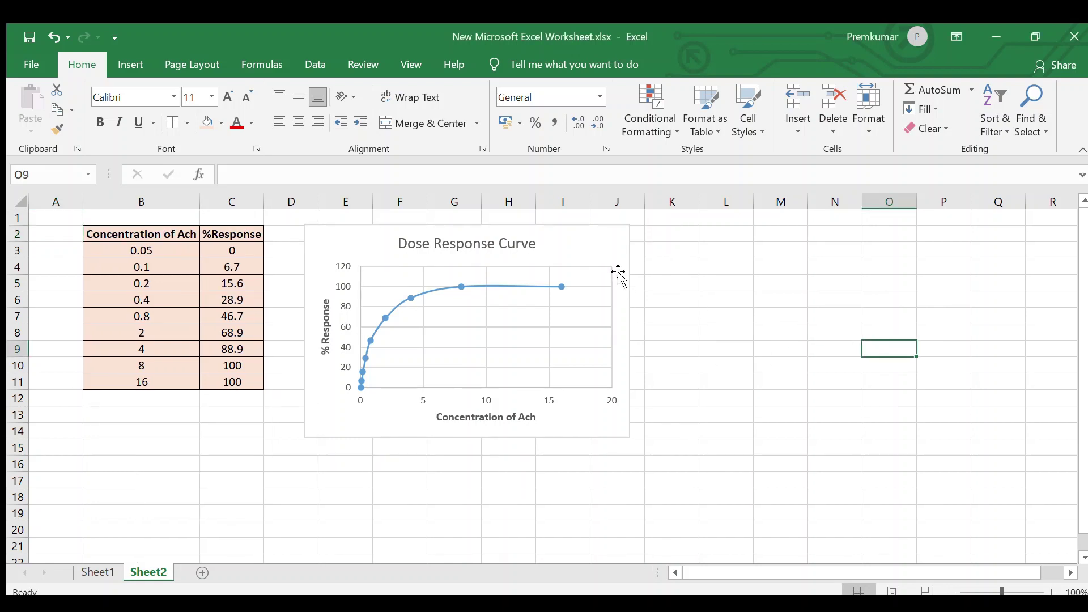
Step: Reduce the Dose Response Curve chart's width and height slightly, keeping its upper corner next to the table fixed
{"action": "left_click", "coordinate": [619, 237]}
{"action": "left_click_drag", "start_coordinate": [629, 439], "coordinate": [602, 420]}
{"action": "left_click", "coordinate": [668, 409]}
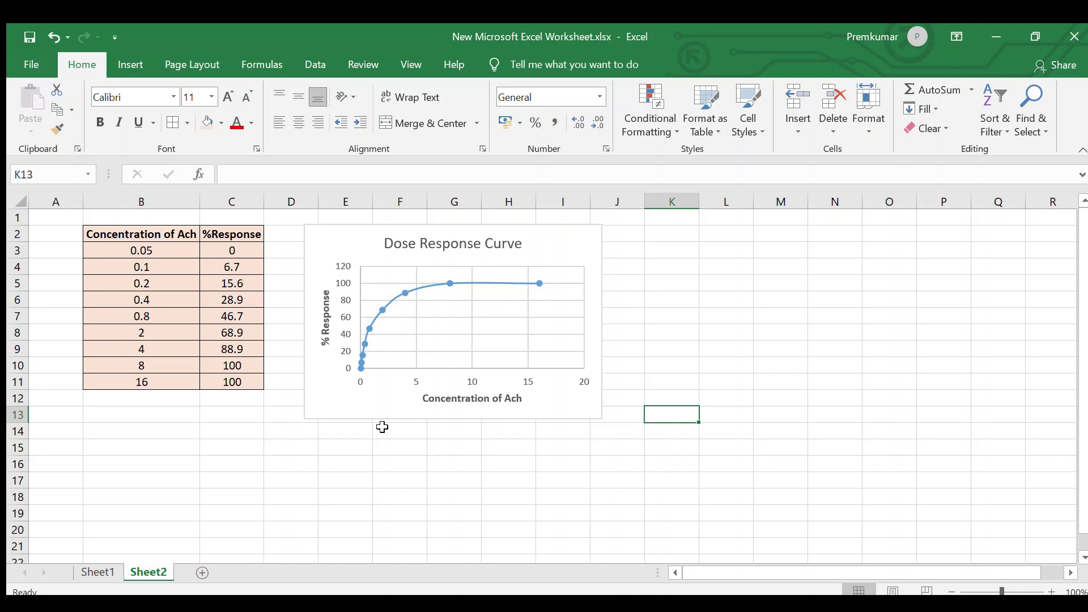
Step: Enter the header "Log Conc" in cell F4 of Sheet1
{"action": "left_click", "coordinate": [98, 572]}
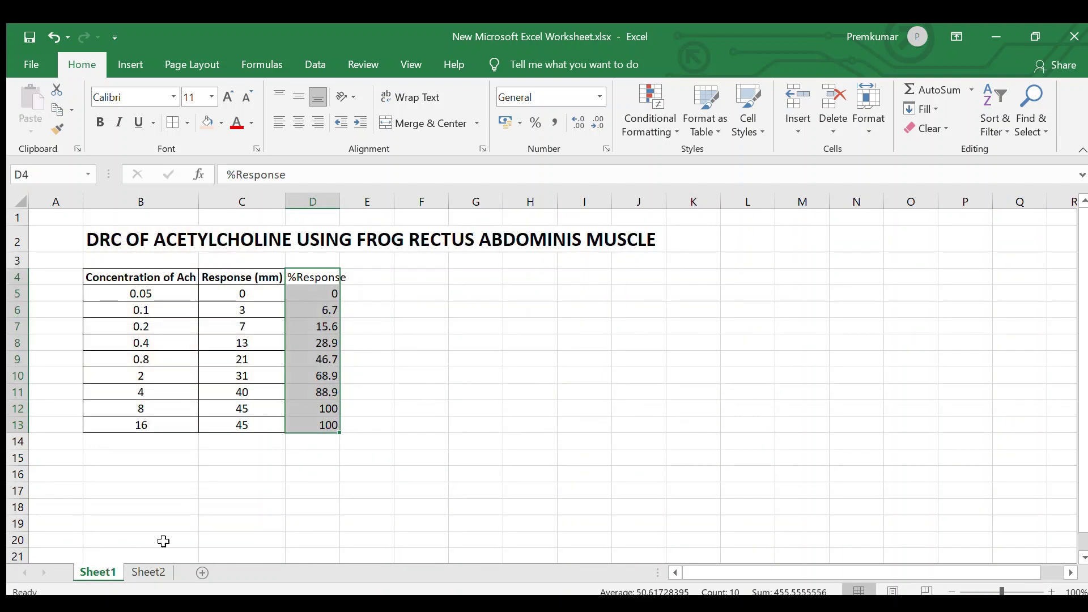
{"action": "left_click", "coordinate": [442, 313]}
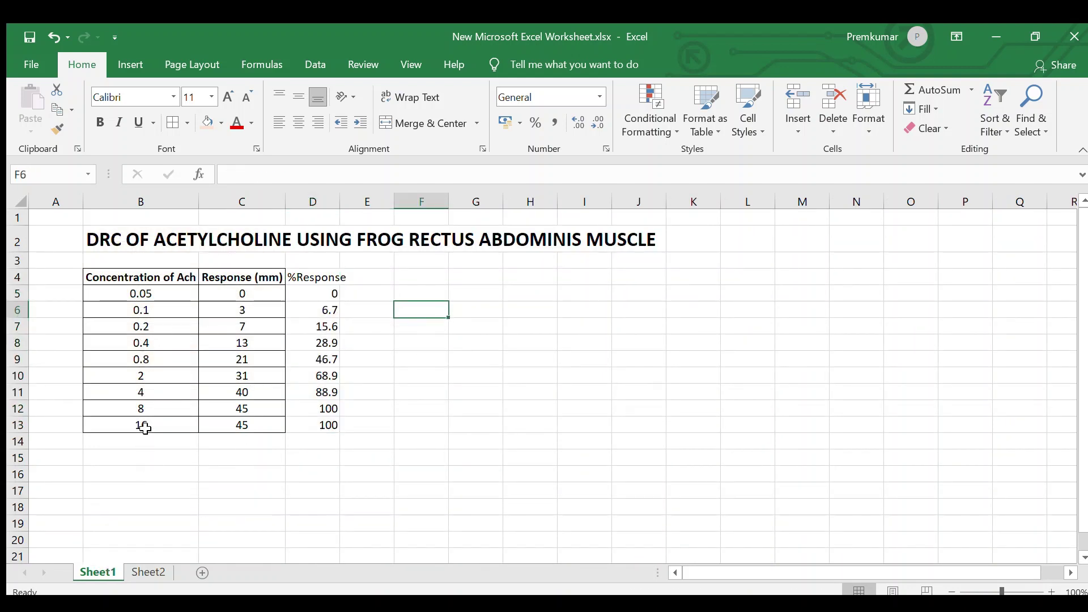
{"action": "left_click", "coordinate": [419, 279]}
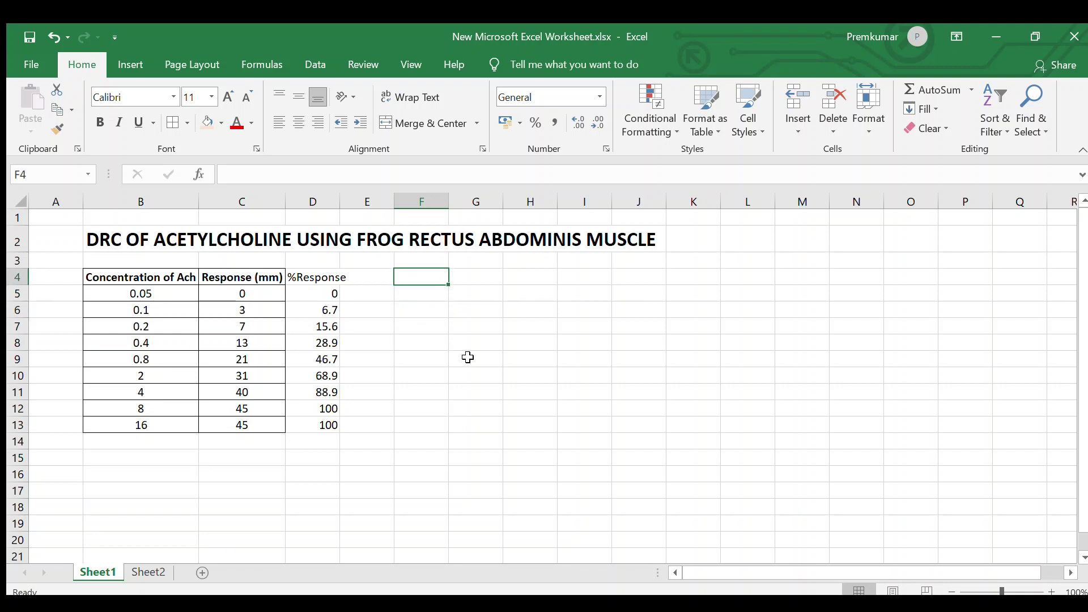
{"action": "type", "text": "Log"}
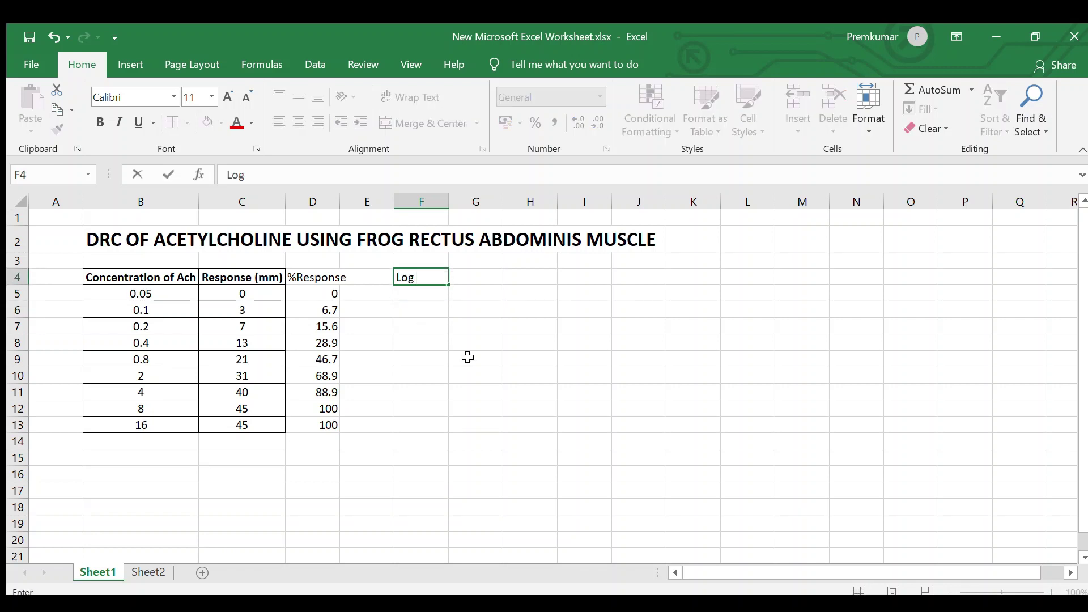
{"action": "type", "text": " Conc"}
{"action": "left_click", "coordinate": [468, 357]}
Step: Calculate the base-10 logarithm of the first concentration in F5 with the formula =log(B5,10)
{"action": "left_click", "coordinate": [420, 294]}
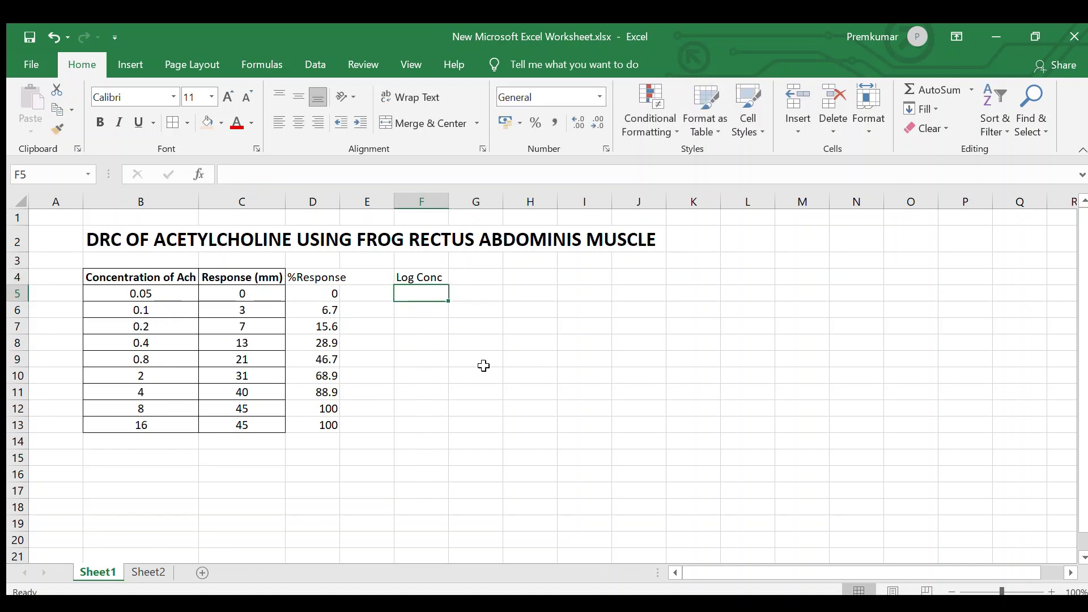
{"action": "type", "text": "=log"}
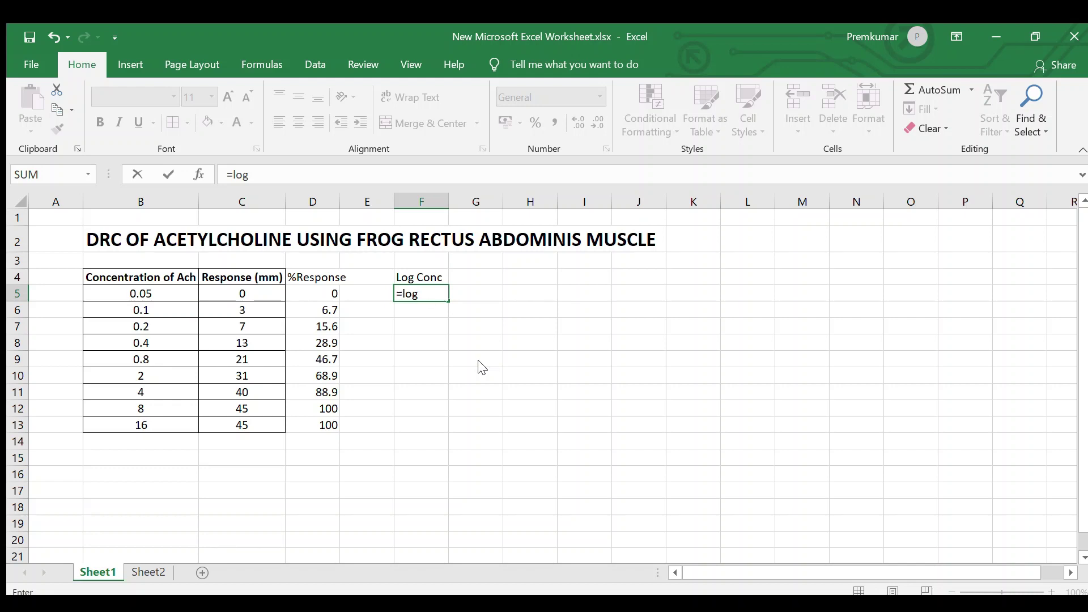
{"action": "type", "text": "("}
{"action": "left_click", "coordinate": [176, 295]}
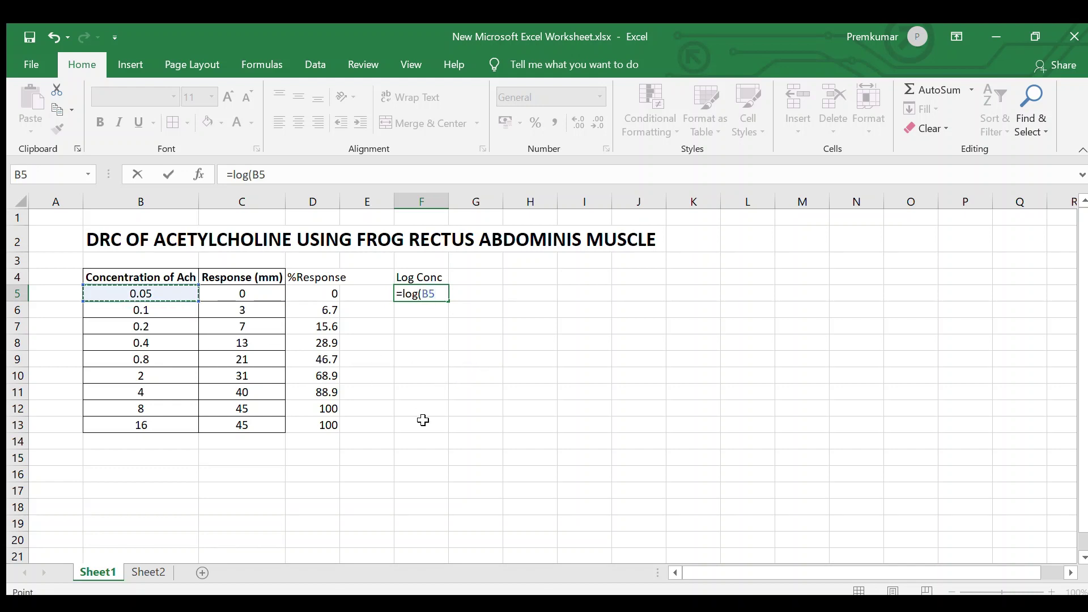
{"action": "type", "text": ",10"}
{"action": "key", "text": "Return"}
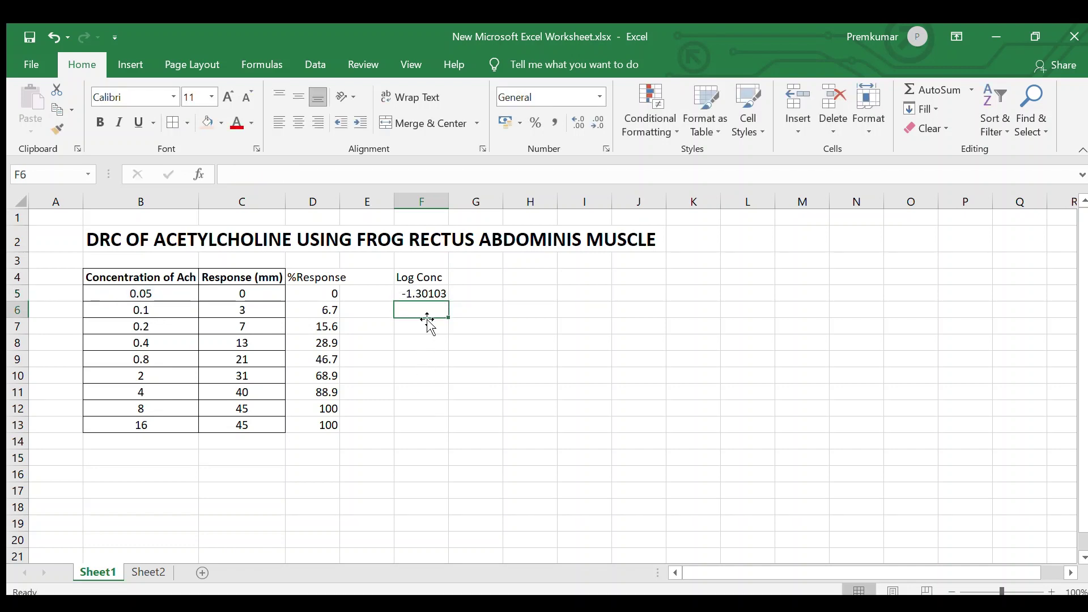
Step: Fill the log formula from F5 down to F13
{"action": "left_click", "coordinate": [440, 297]}
{"action": "left_click_drag", "start_coordinate": [450, 305], "coordinate": [454, 434]}
{"action": "left_click", "coordinate": [539, 391]}
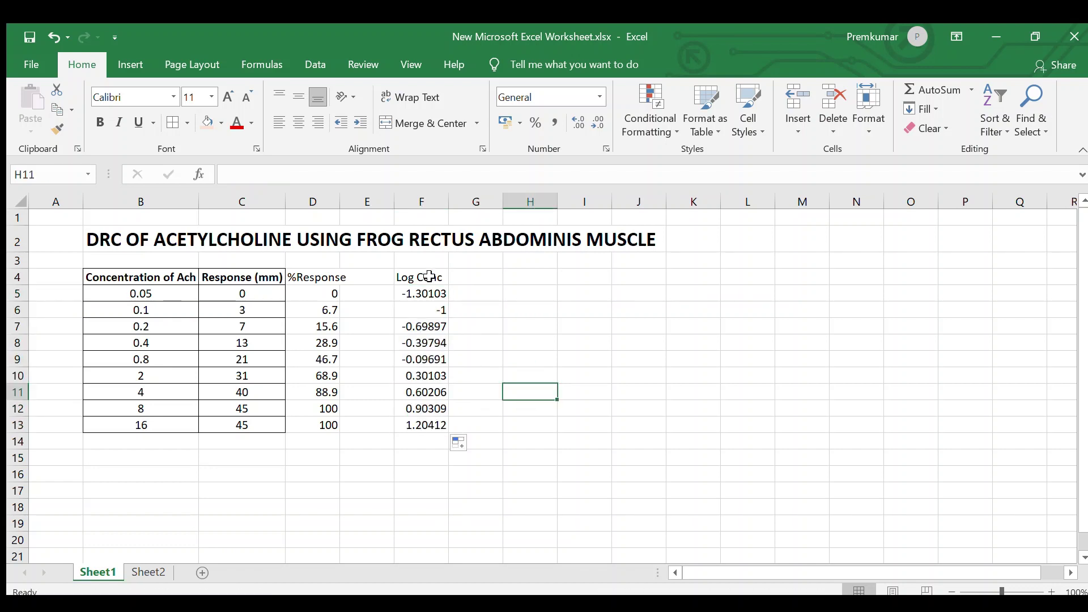
Step: Copy the Log Conc column F4:F13 from Sheet1 to Sheet2, starting at cell K2
{"action": "left_click_drag", "start_coordinate": [429, 277], "coordinate": [437, 429]}
{"action": "key", "text": "ctrl+c"}
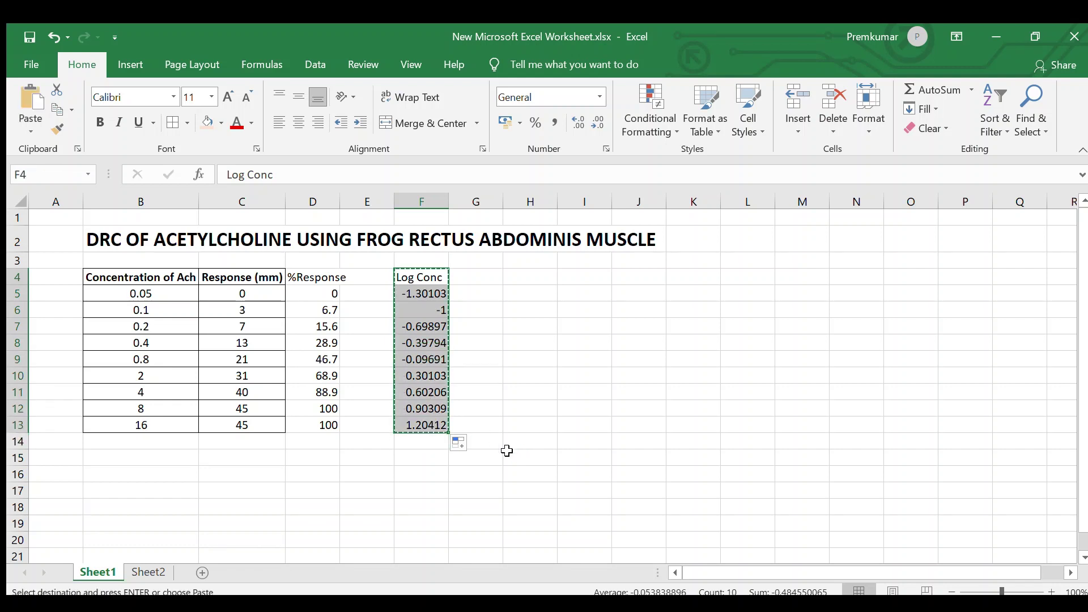
{"action": "left_click", "coordinate": [148, 571]}
{"action": "left_click", "coordinate": [663, 237]}
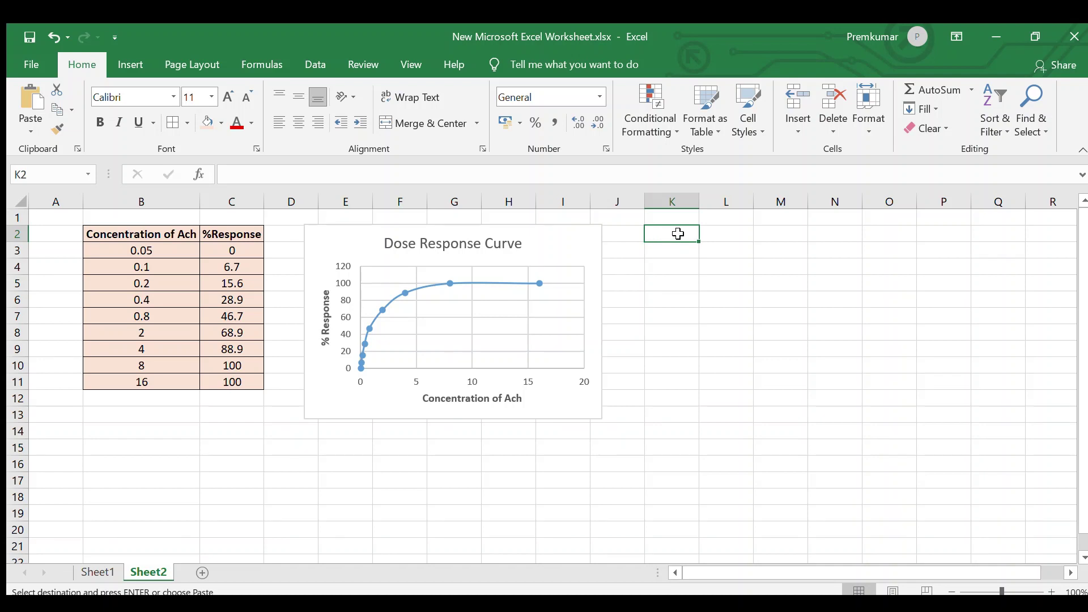
{"action": "key", "text": "ctrl+v"}
{"action": "left_click", "coordinate": [758, 329]}
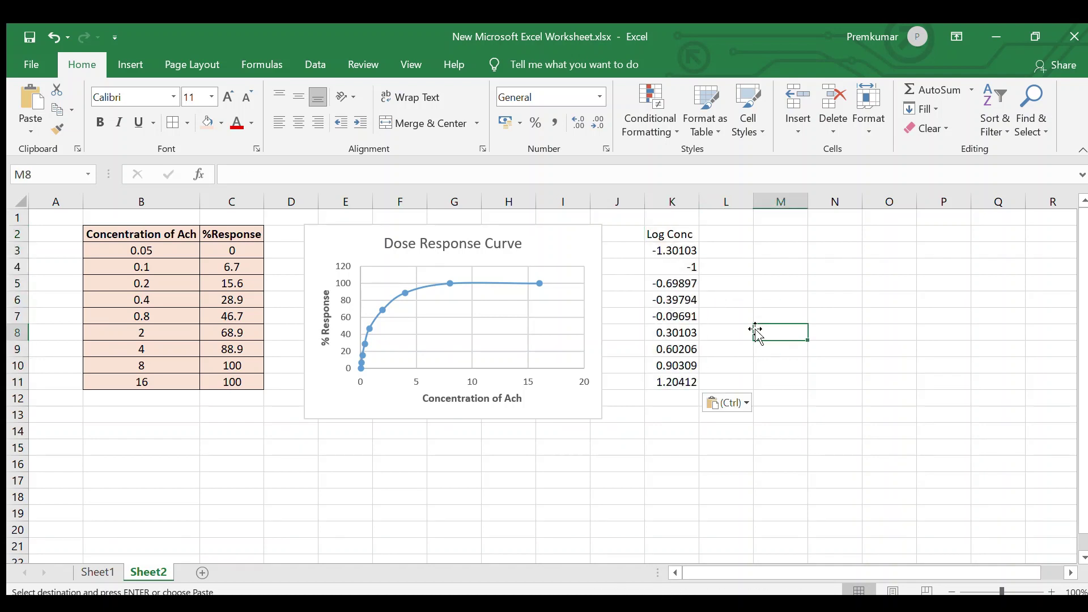
Step: Make the "Log Conc" header in K2 bold
{"action": "left_click", "coordinate": [668, 235]}
{"action": "key", "text": "ctrl"}
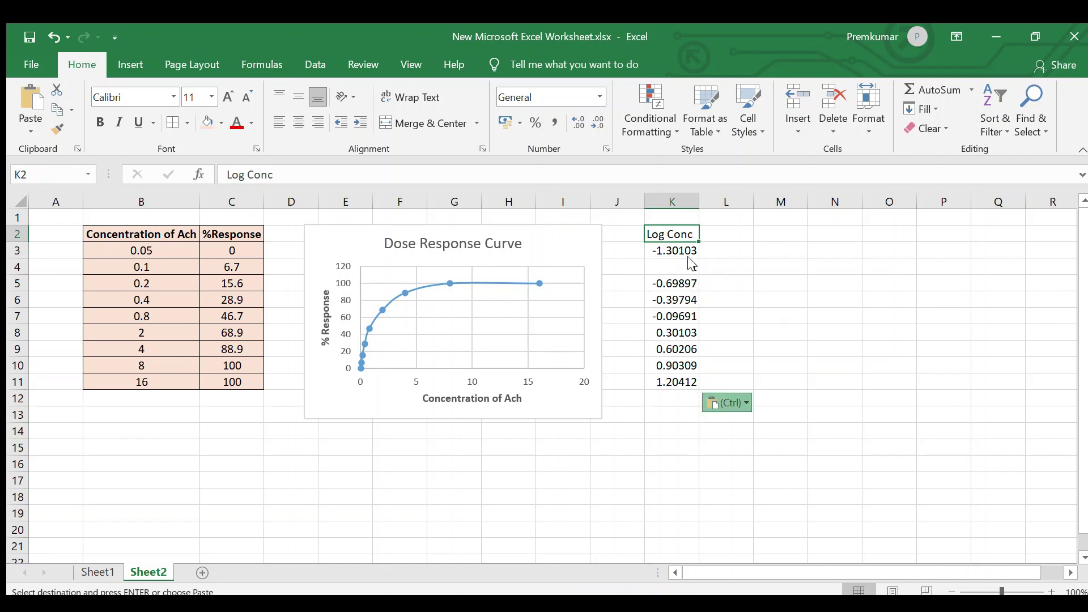
{"action": "left_click", "coordinate": [729, 277]}
{"action": "left_click", "coordinate": [687, 236]}
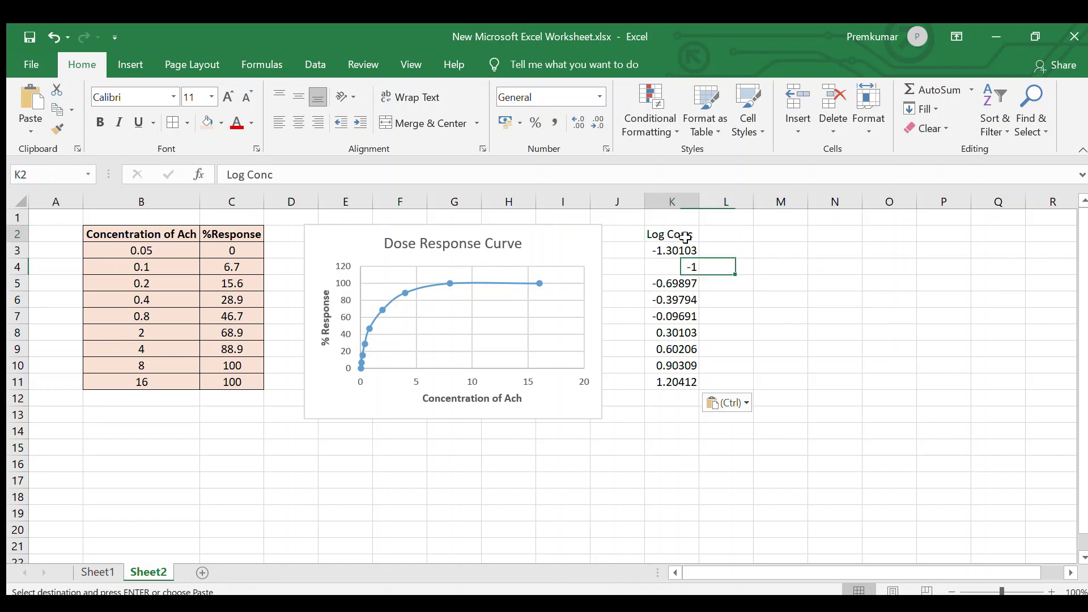
{"action": "key", "text": "ctrl+b"}
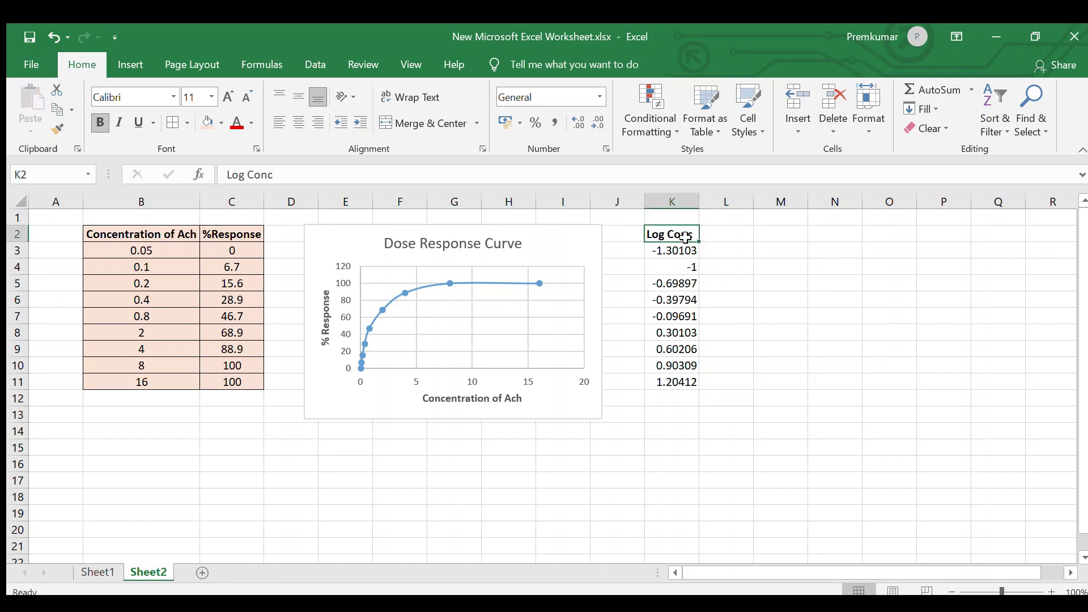
{"action": "left_click", "coordinate": [748, 318]}
Step: Copy the %Response column C2:C11 next to the Log Conc column, starting at L2
{"action": "left_click", "coordinate": [231, 234]}
{"action": "left_click_drag", "start_coordinate": [231, 234], "coordinate": [242, 380]}
{"action": "key", "text": "ctrl+c"}
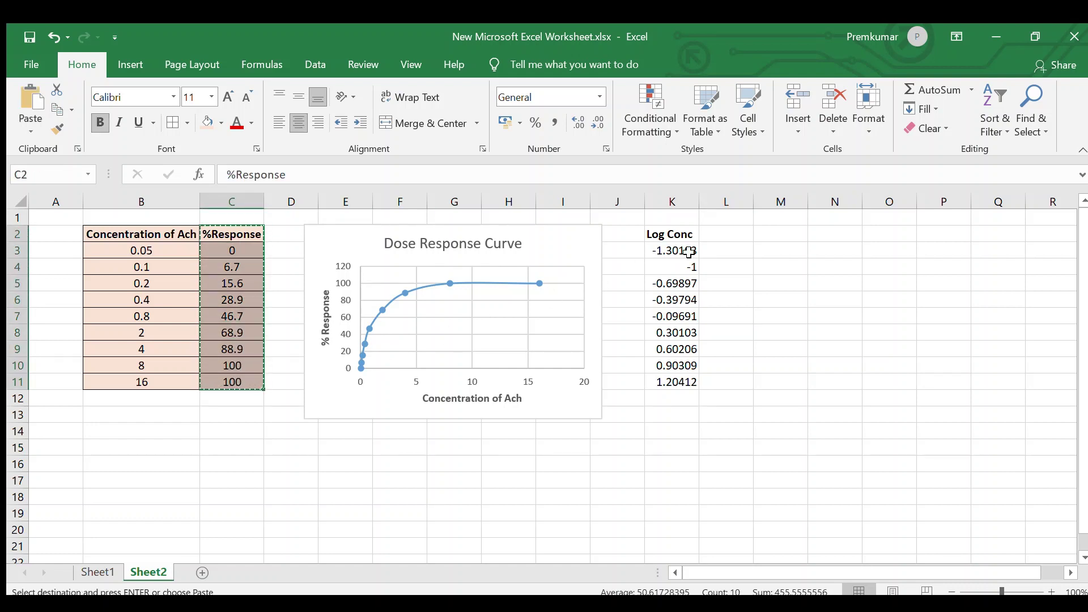
{"action": "left_click", "coordinate": [731, 232]}
{"action": "key", "text": "ctrl+v"}
{"action": "left_click", "coordinate": [742, 279]}
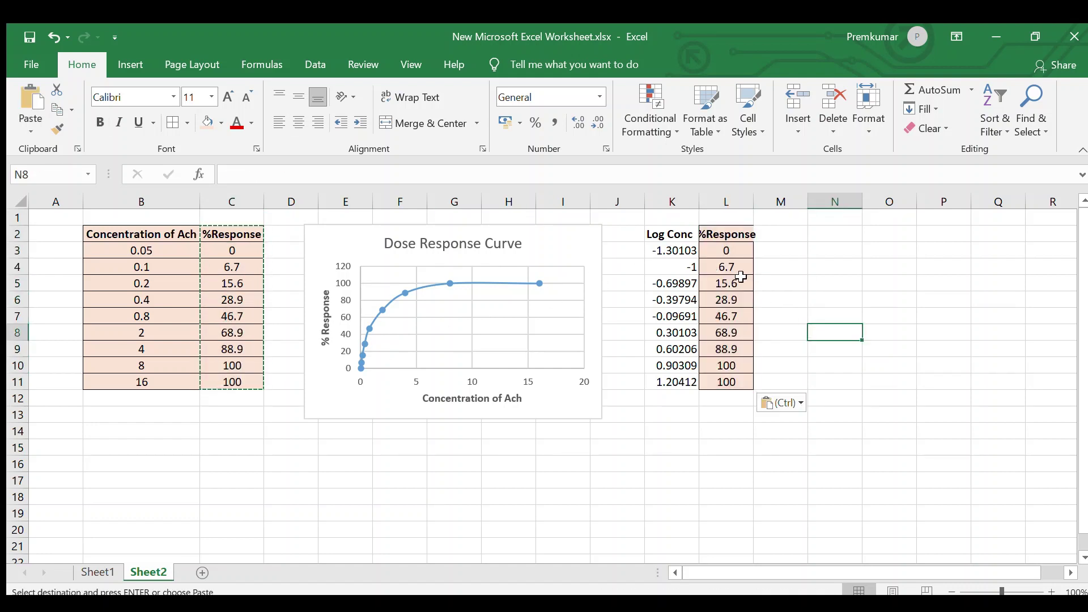
Step: Shade the Log Conc and %Response table K2:L11 light green, including its last row
{"action": "left_click_drag", "start_coordinate": [672, 238], "coordinate": [733, 371]}
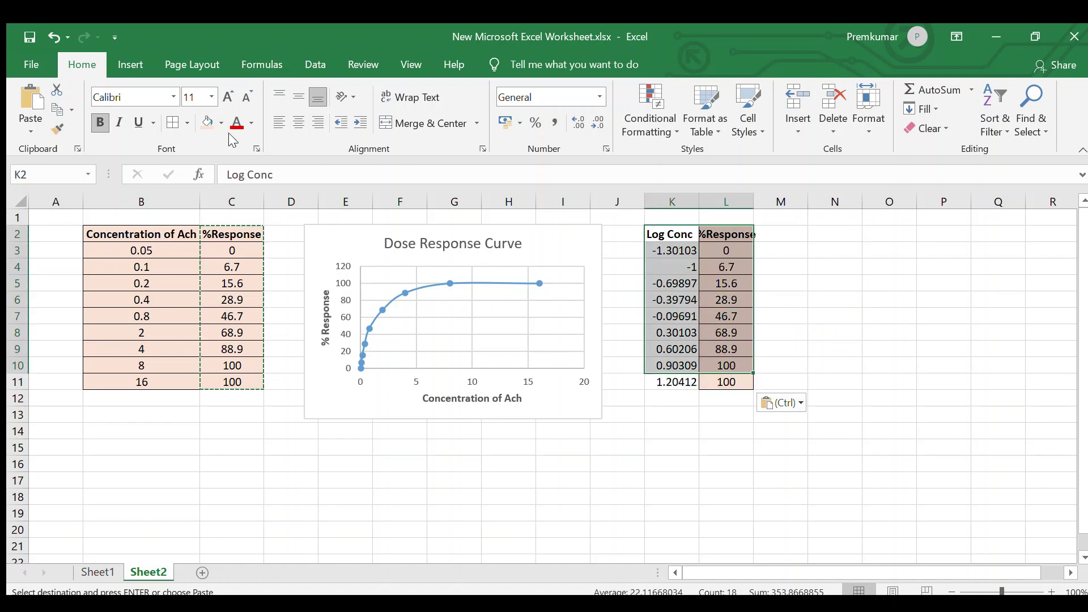
{"action": "left_click", "coordinate": [221, 123]}
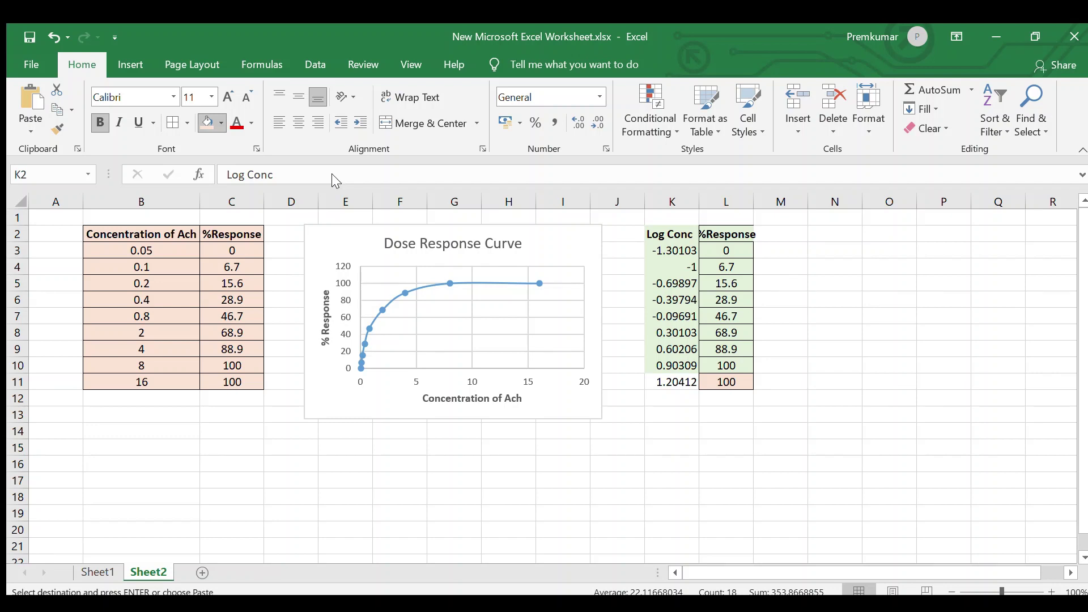
{"action": "key", "text": "Escape"}
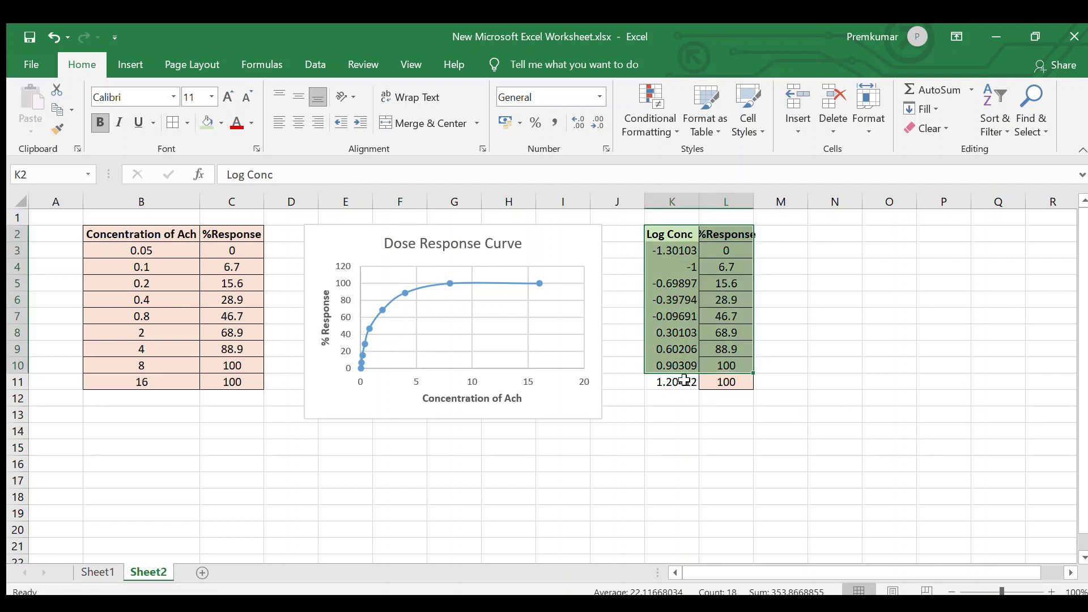
{"action": "left_click_drag", "start_coordinate": [685, 381], "coordinate": [728, 381]}
{"action": "left_click", "coordinate": [208, 123]}
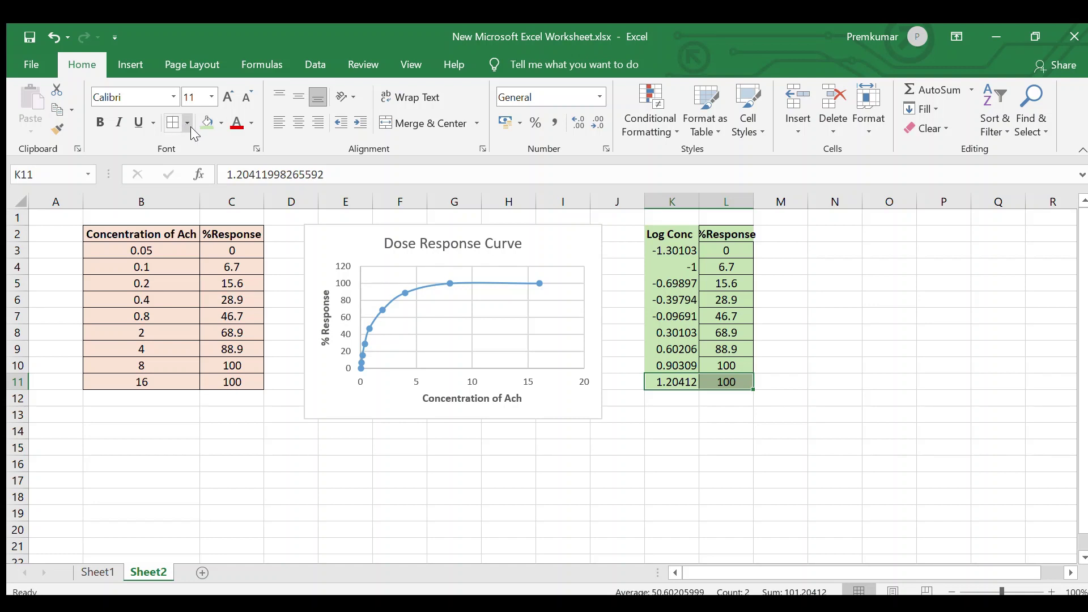
Step: Apply borders to all cells of the green table K2:L11
{"action": "left_click", "coordinate": [875, 346]}
{"action": "left_click_drag", "start_coordinate": [664, 234], "coordinate": [720, 365]}
{"action": "left_click", "coordinate": [899, 369]}
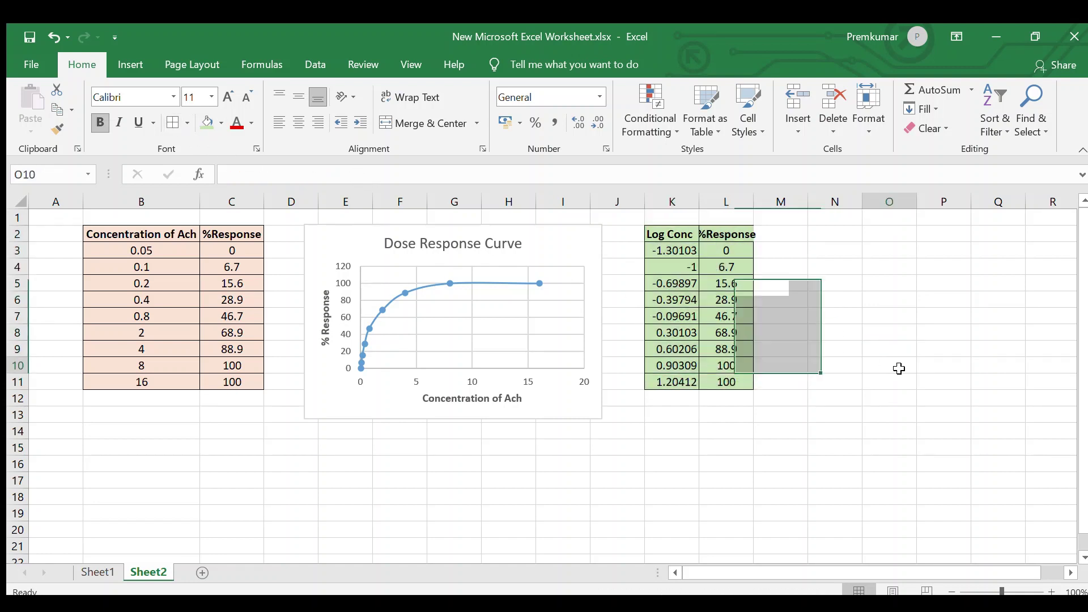
Step: Move the Dose Response Curve chart closer to the concentration table
{"action": "left_click_drag", "start_coordinate": [505, 230], "coordinate": [472, 226]}
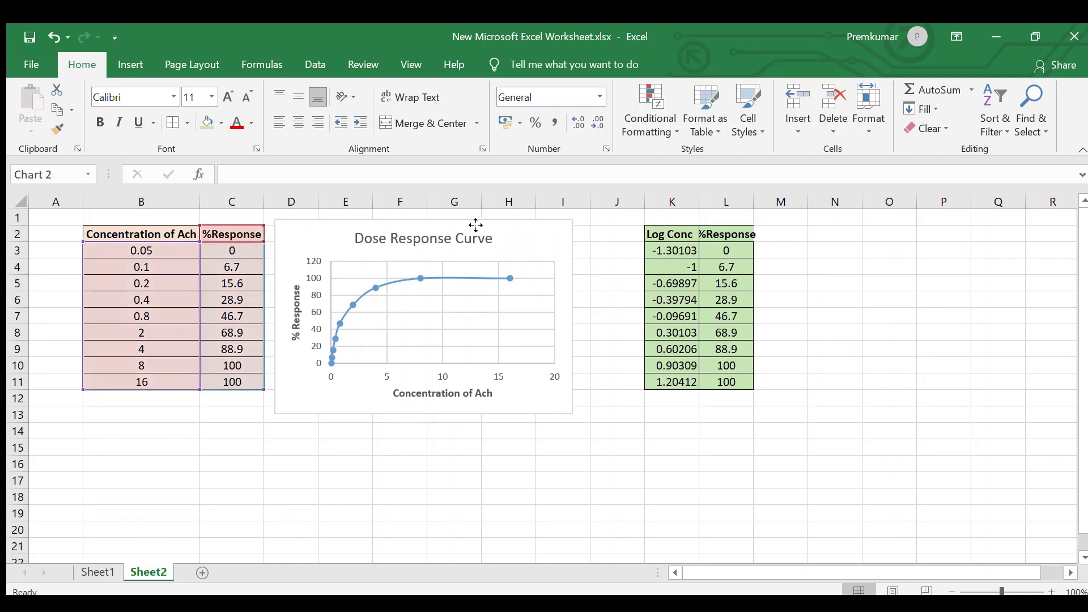
{"action": "left_click", "coordinate": [622, 241]}
Step: Move the green log table one column over to start at J2 and fit column K's width to its header
{"action": "left_click_drag", "start_coordinate": [621, 244], "coordinate": [613, 232]}
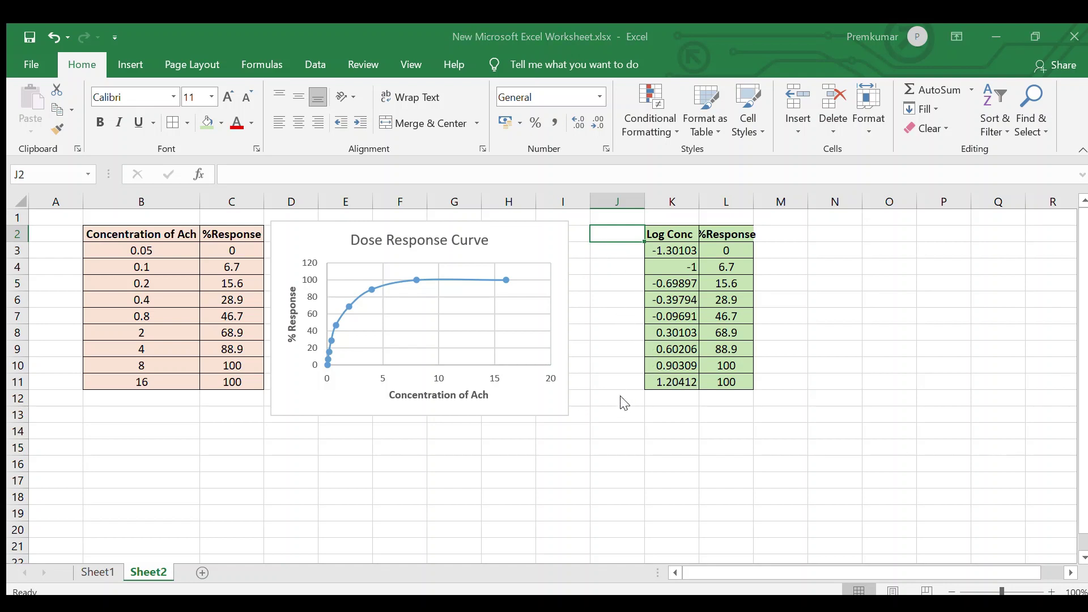
{"action": "key", "text": "ctrl+z"}
{"action": "left_click", "coordinate": [771, 400]}
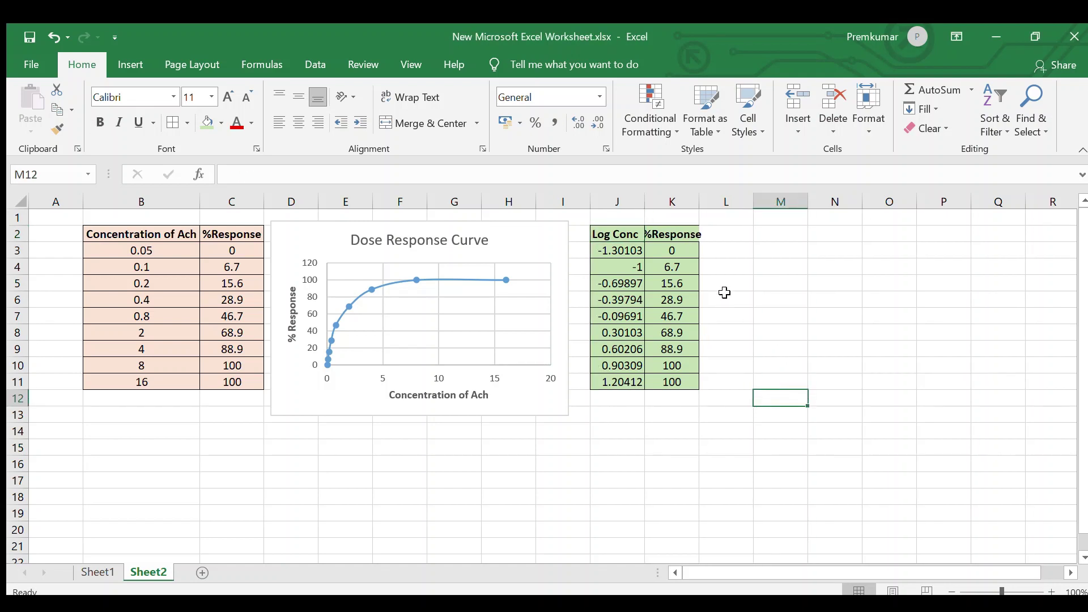
{"action": "double_click", "coordinate": [700, 202]}
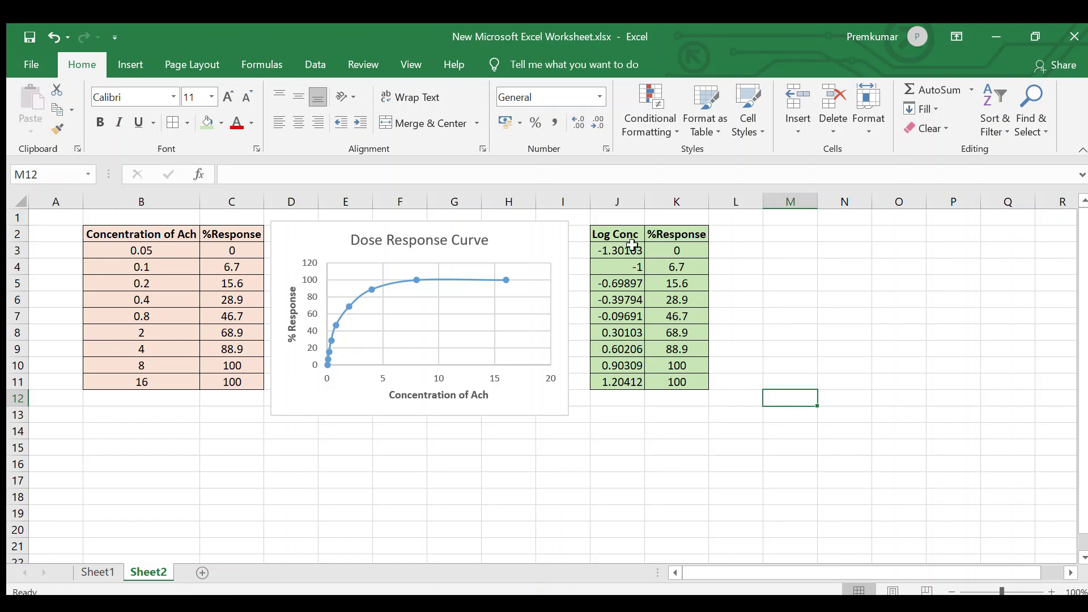
Step: Insert a scatter chart with smooth lines and markers from the Log Conc and %Response data in J2:K11
{"action": "left_click_drag", "start_coordinate": [625, 234], "coordinate": [674, 378]}
{"action": "left_click", "coordinate": [135, 56]}
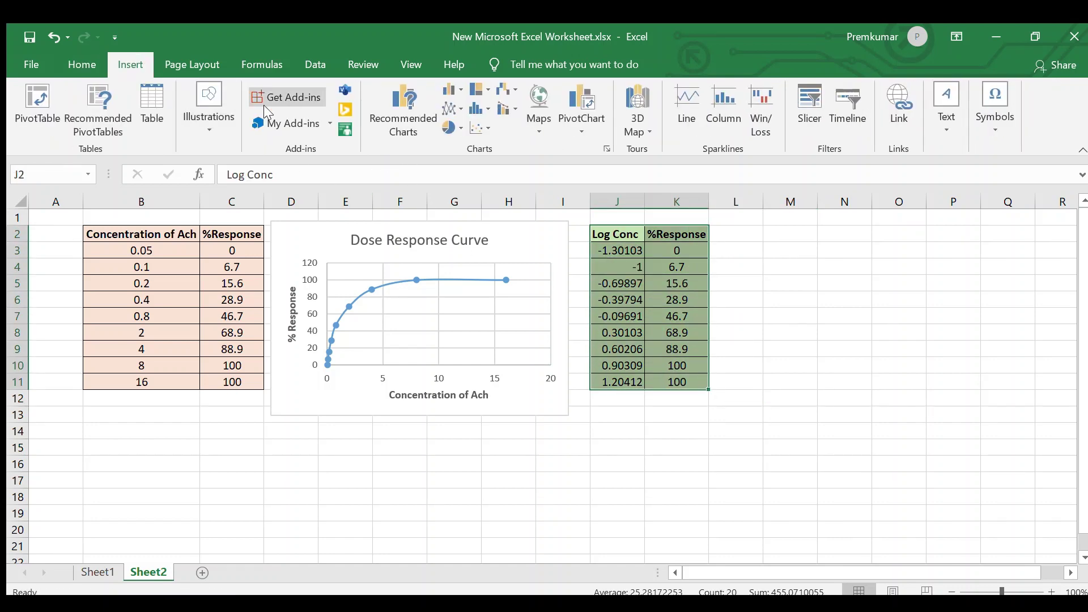
{"action": "left_click", "coordinate": [480, 128]}
{"action": "left_click", "coordinate": [515, 174]}
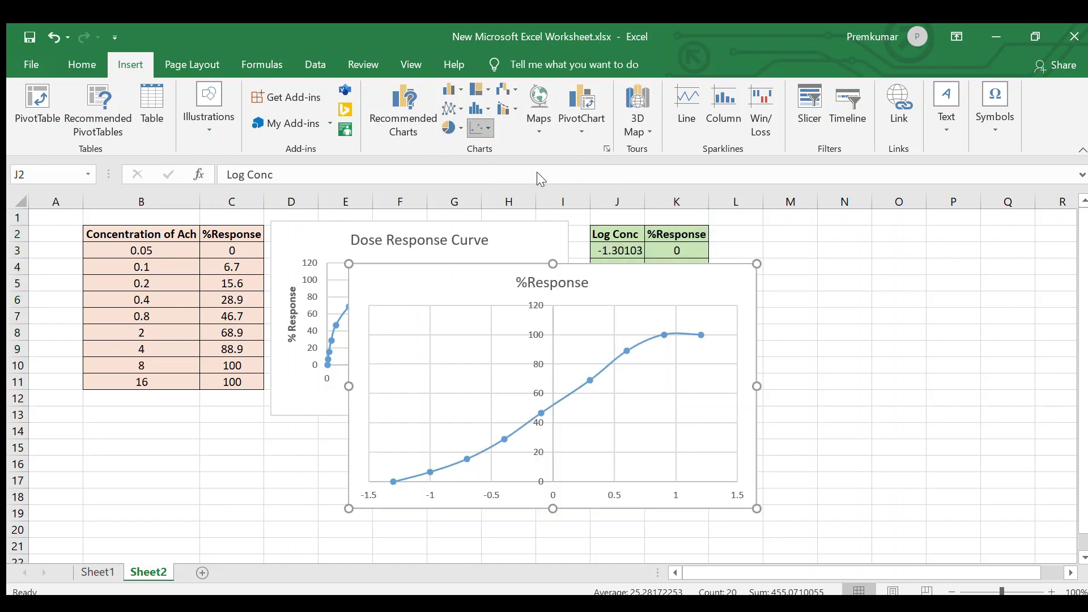
Step: Place the new chart beside the green table, level with its header, and reduce its width and height
{"action": "left_click_drag", "start_coordinate": [631, 270], "coordinate": [1003, 226]}
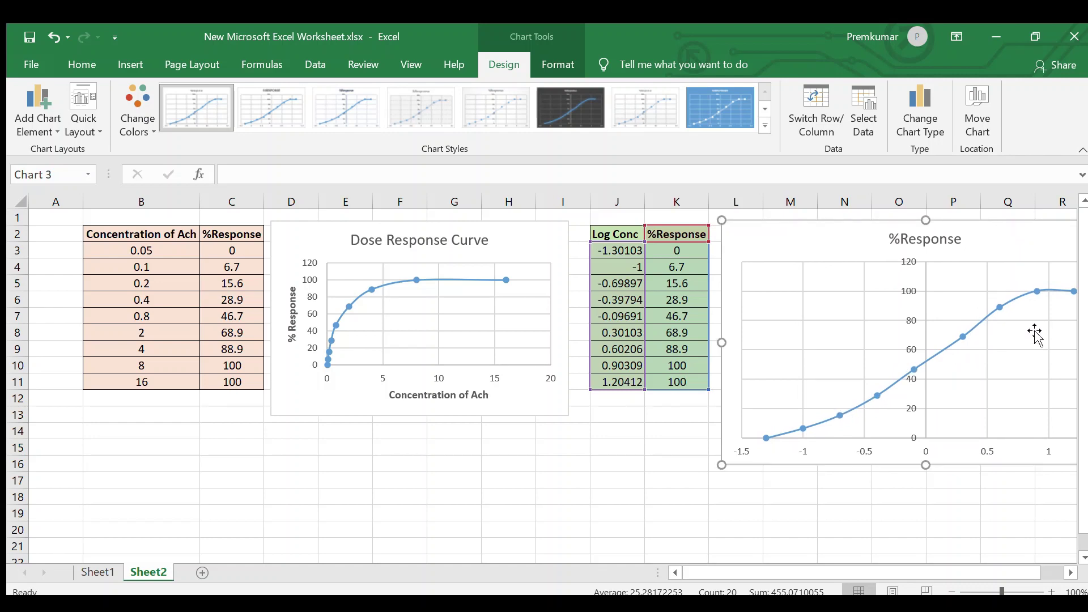
{"action": "left_click_drag", "start_coordinate": [728, 566], "coordinate": [754, 566]}
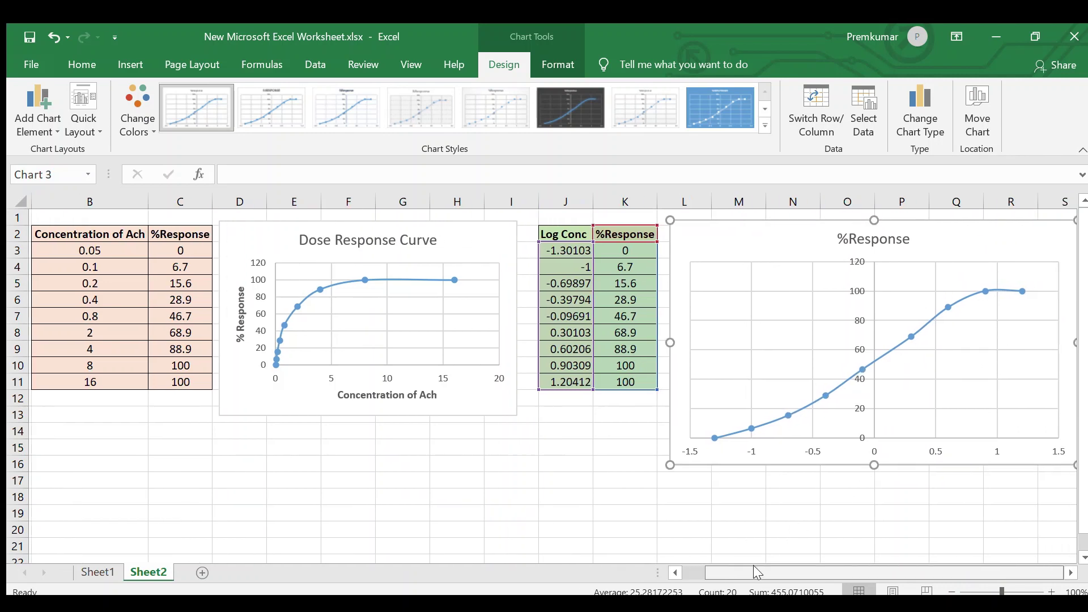
{"action": "left_click_drag", "start_coordinate": [1073, 465], "coordinate": [899, 444]}
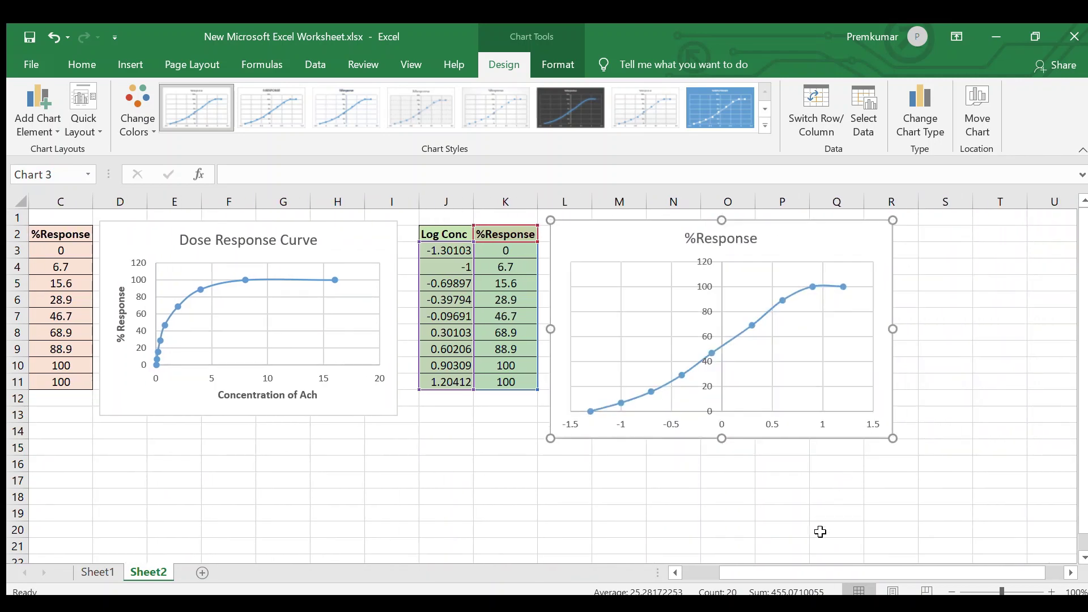
{"action": "left_click_drag", "start_coordinate": [801, 571], "coordinate": [718, 523]}
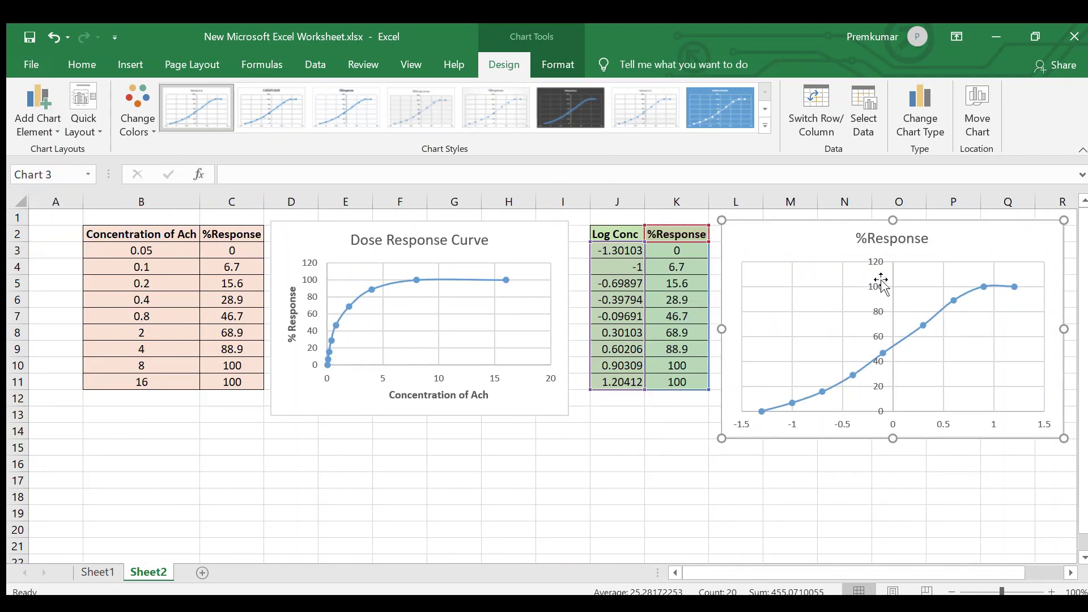
Step: Change the title of the chart beside the green table to "%Log Dose Response Curve"
{"action": "left_click", "coordinate": [873, 244]}
{"action": "left_click", "coordinate": [872, 238]}
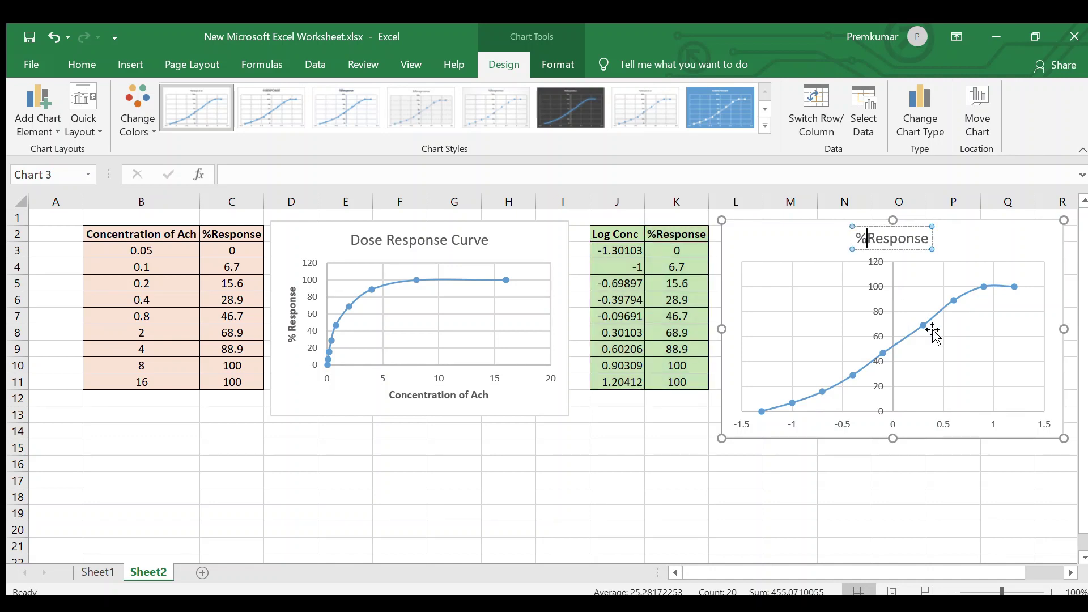
{"action": "type", "text": "L"}
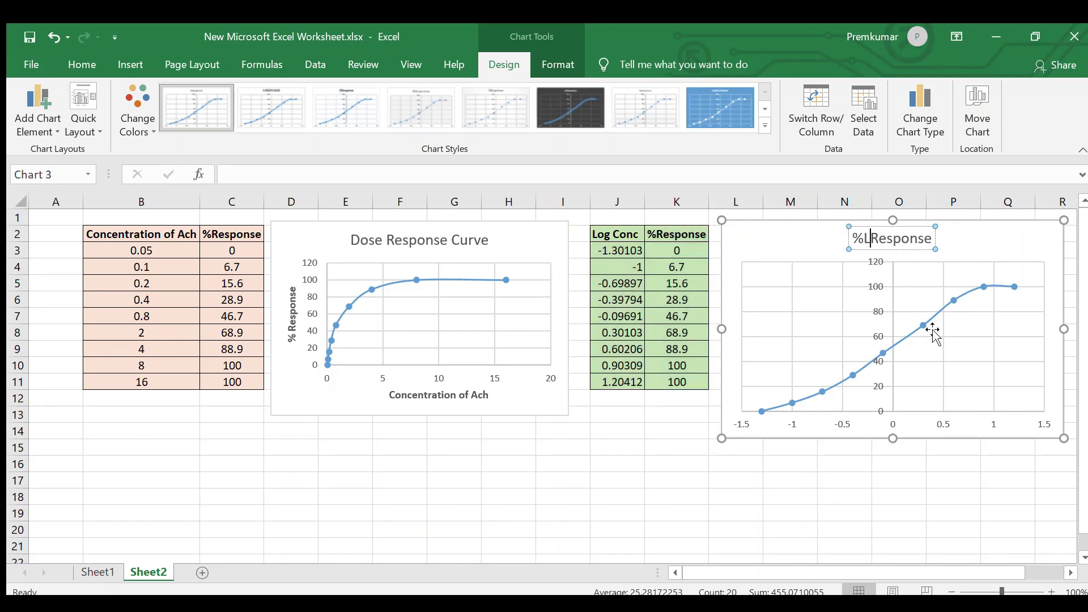
{"action": "type", "text": "og "}
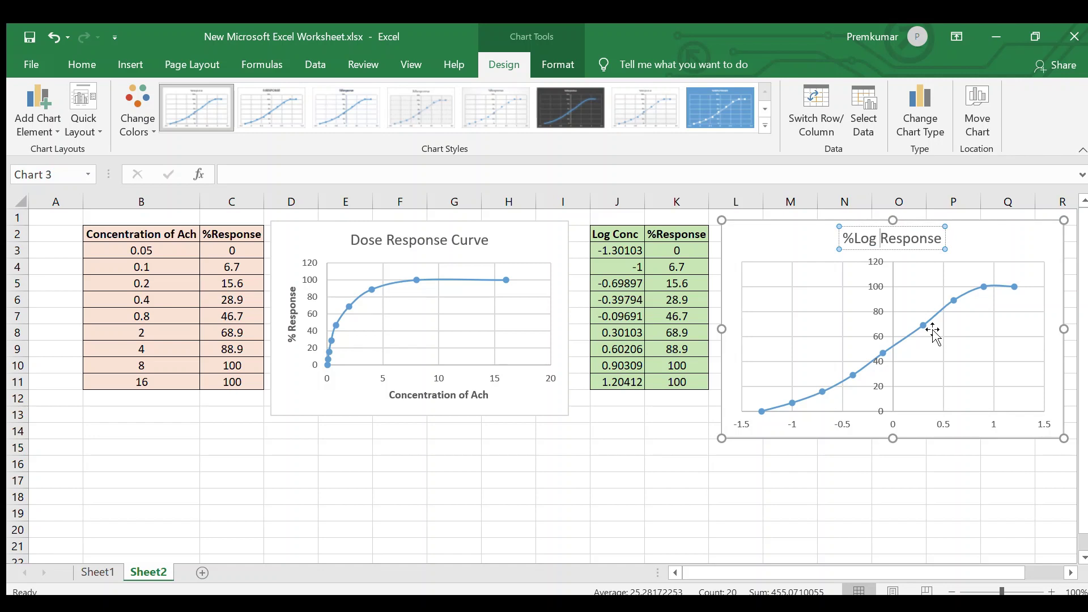
{"action": "type", "text": "Dod"}
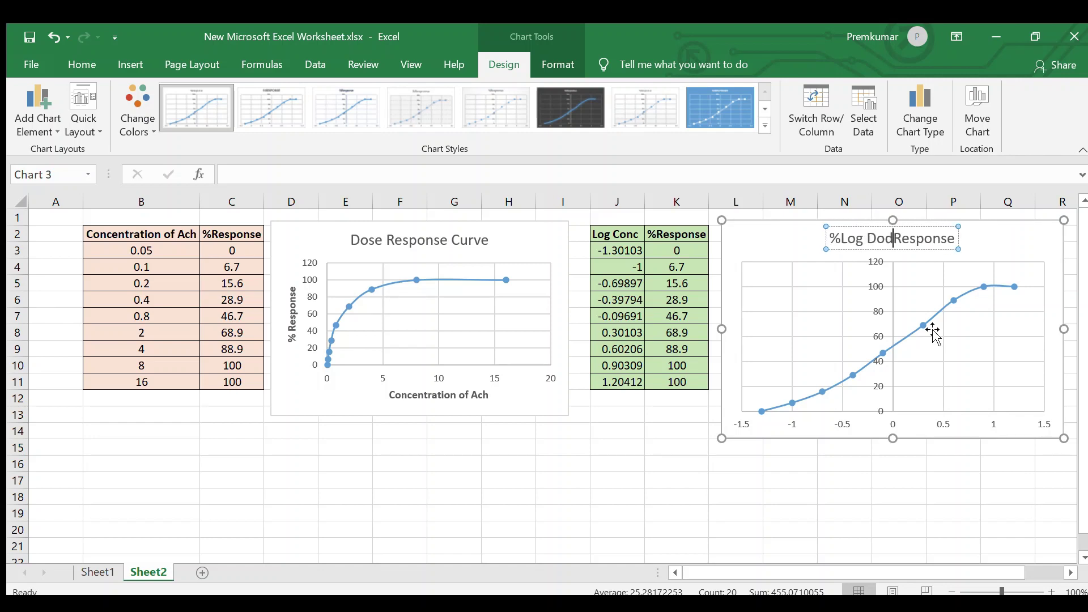
{"action": "key", "text": "BackSpace"}
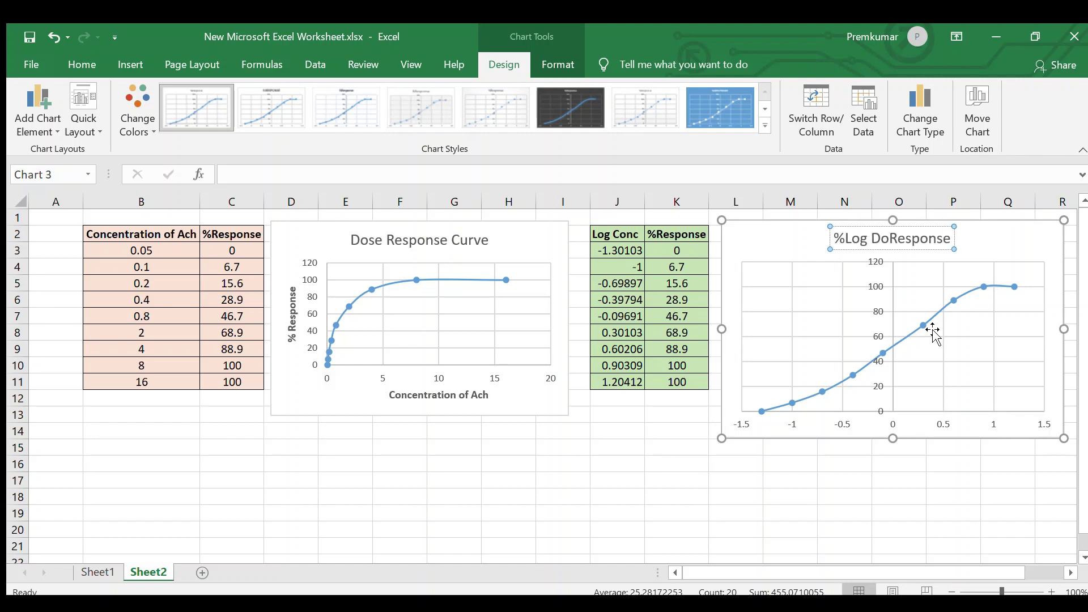
{"action": "key", "text": "BackSpace"}
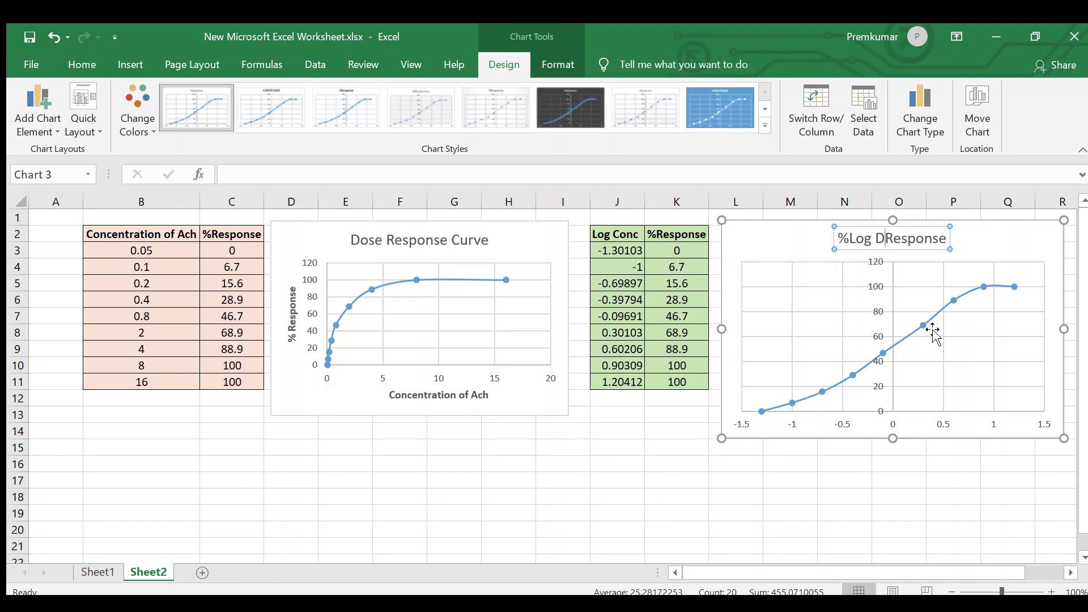
{"action": "type", "text": "ose"}
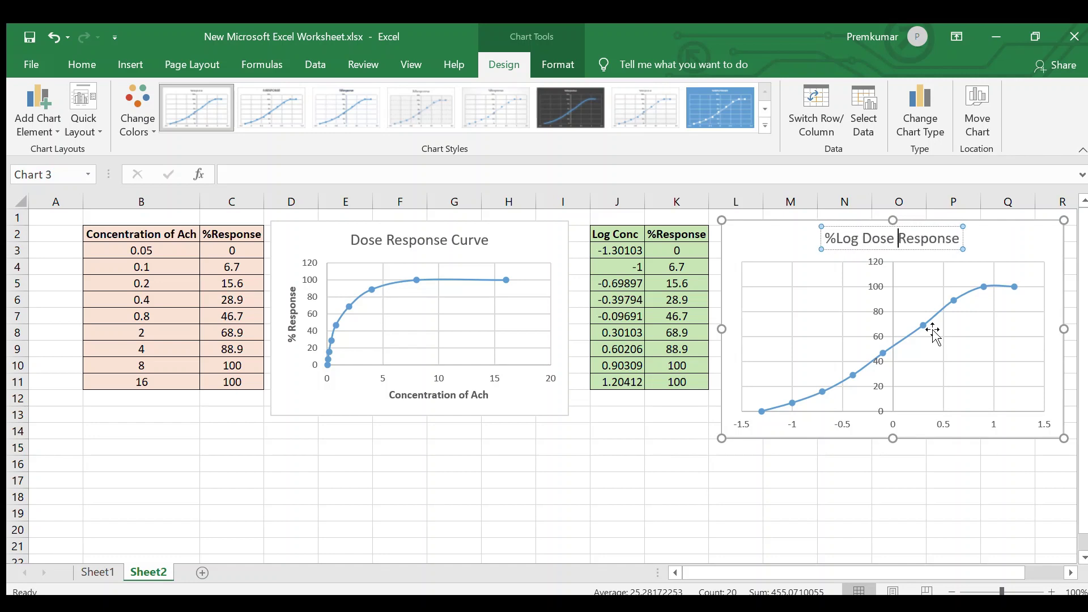
{"action": "left_click", "coordinate": [957, 241]}
{"action": "type", "text": "Curve"}
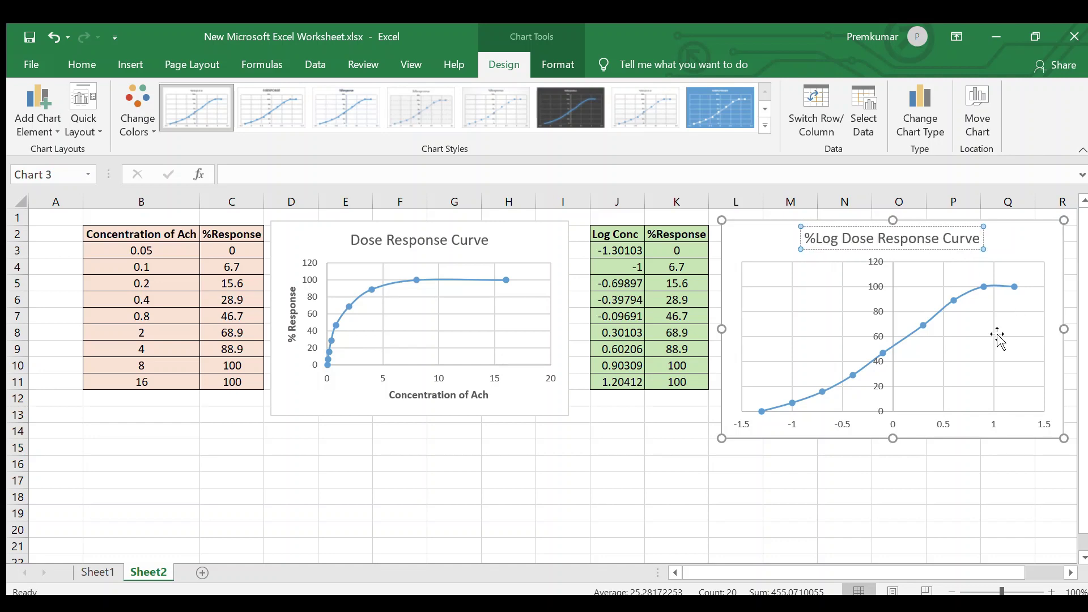
{"action": "left_click", "coordinate": [993, 482]}
Step: Add axis titles to the log dose response chart and name the horizontal axis "Log Concentration of Ach"
{"action": "left_click", "coordinate": [1032, 228]}
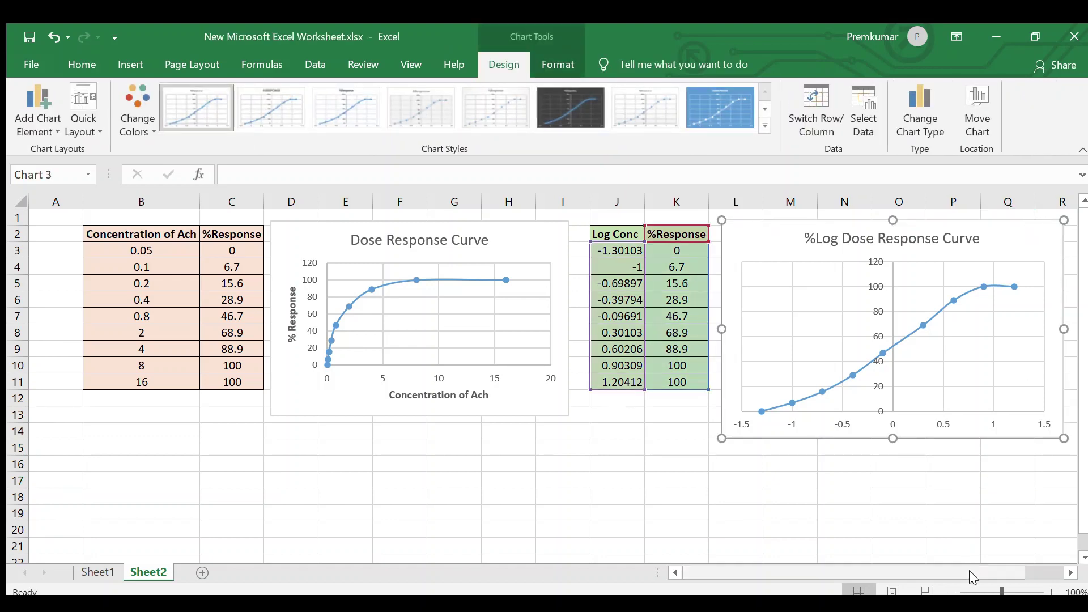
{"action": "left_click_drag", "start_coordinate": [971, 572], "coordinate": [1009, 572]}
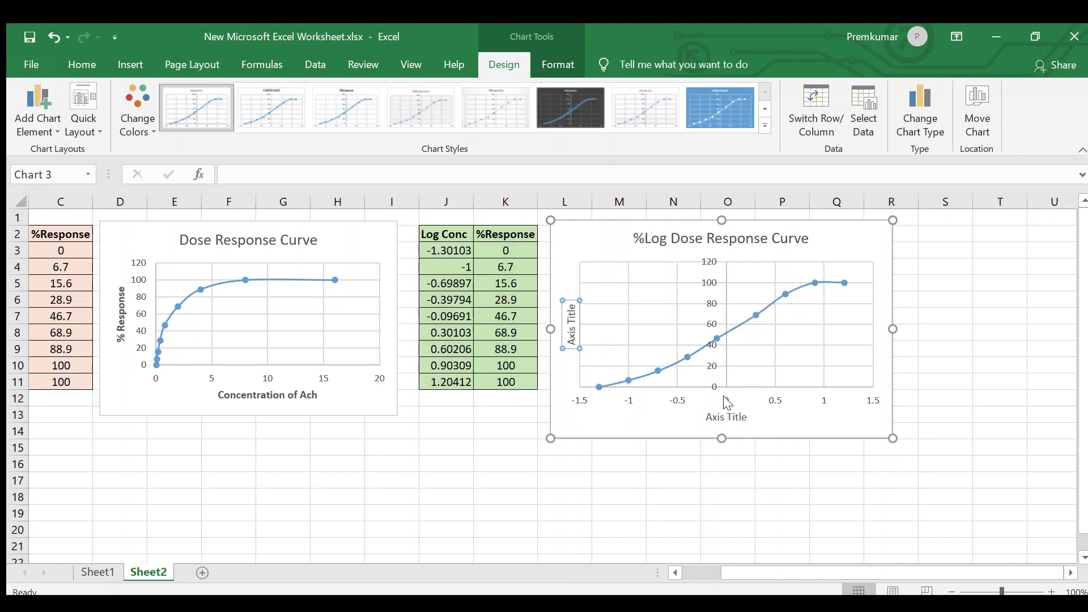
{"action": "left_click", "coordinate": [720, 415]}
{"action": "left_click_drag", "start_coordinate": [711, 418], "coordinate": [775, 418]}
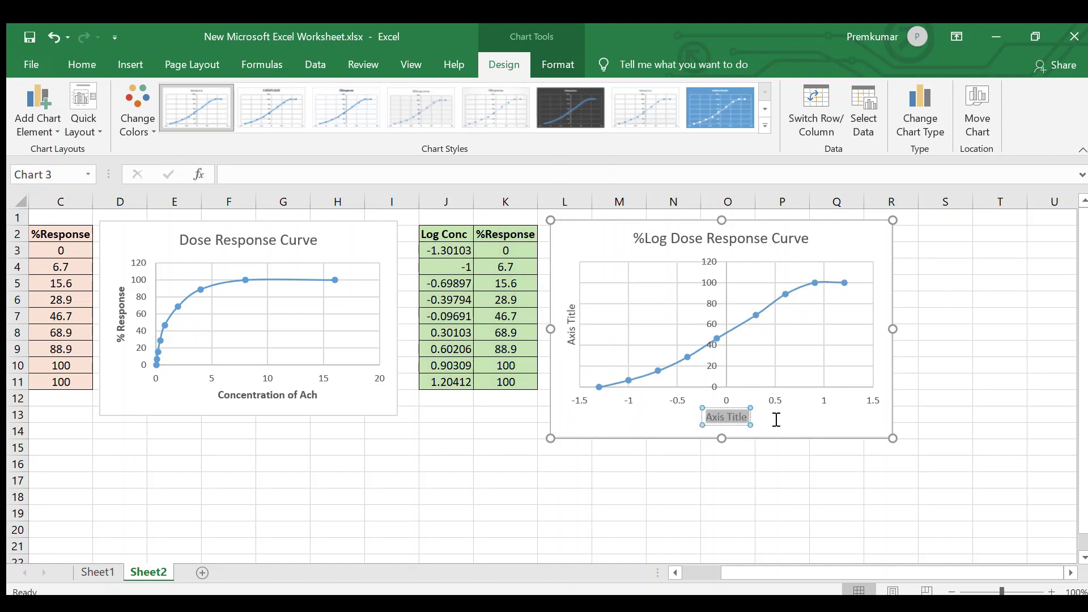
{"action": "type", "text": "Lo"}
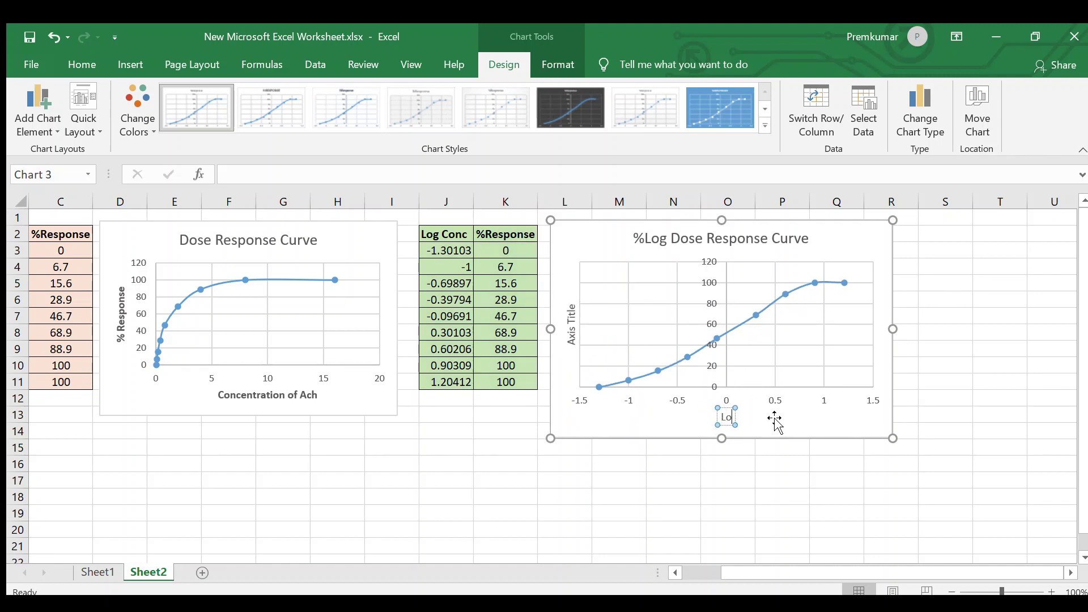
{"action": "type", "text": "g Concentratio"}
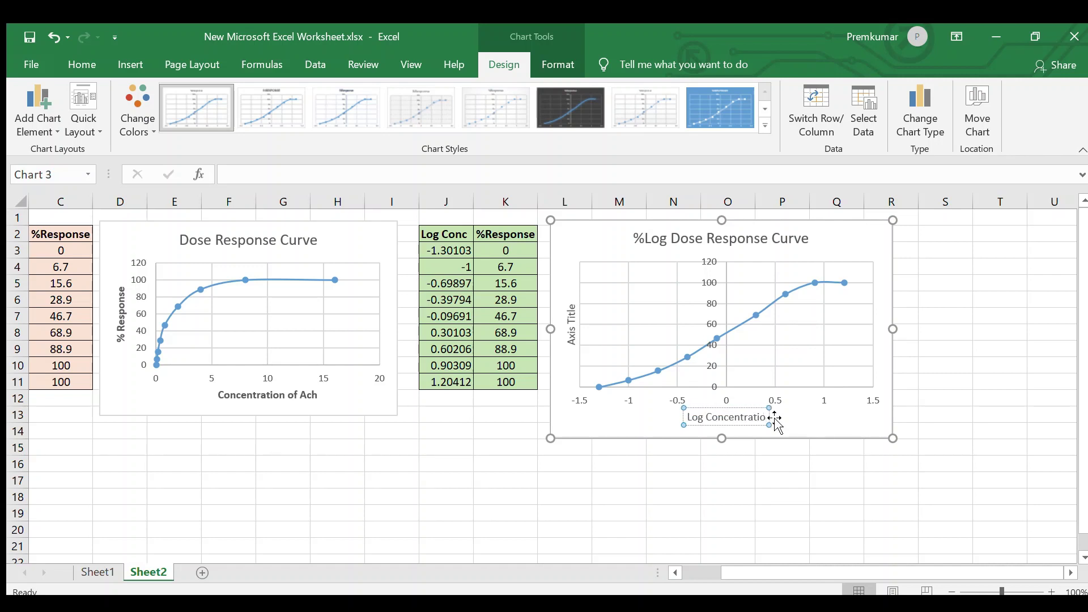
{"action": "type", "text": "n of Ach"}
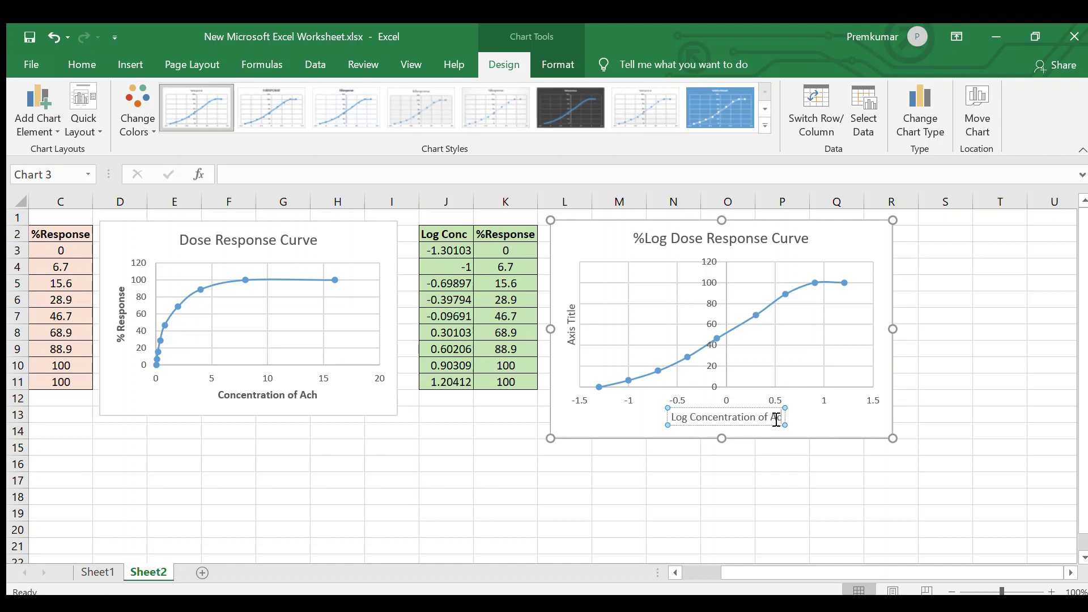
Step: Name the vertical axis of the log dose response chart "% Response"
{"action": "left_click", "coordinate": [571, 323]}
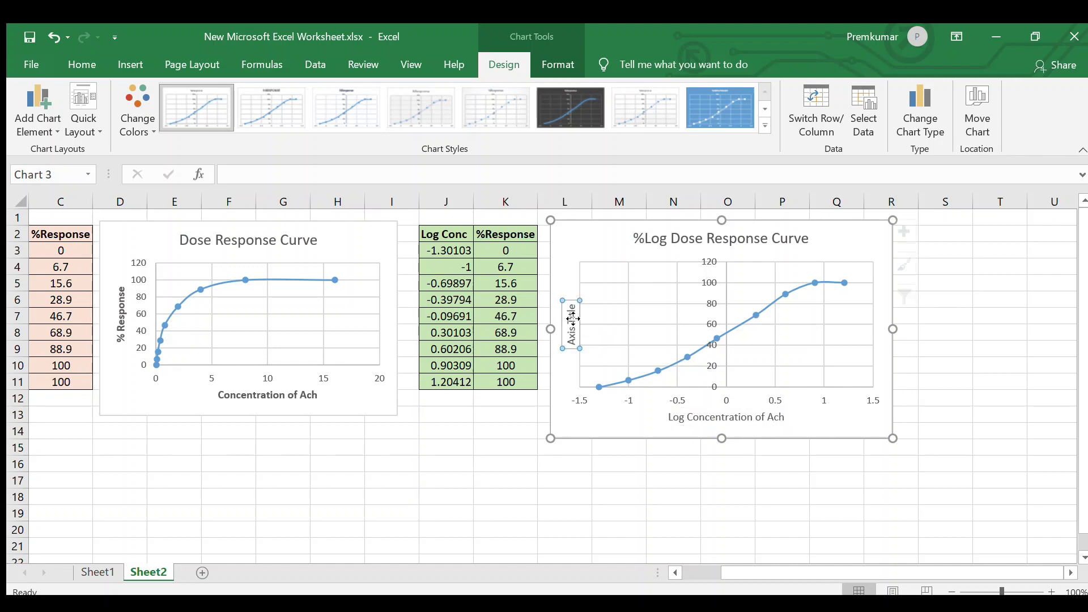
{"action": "left_click_drag", "start_coordinate": [571, 305], "coordinate": [574, 339]}
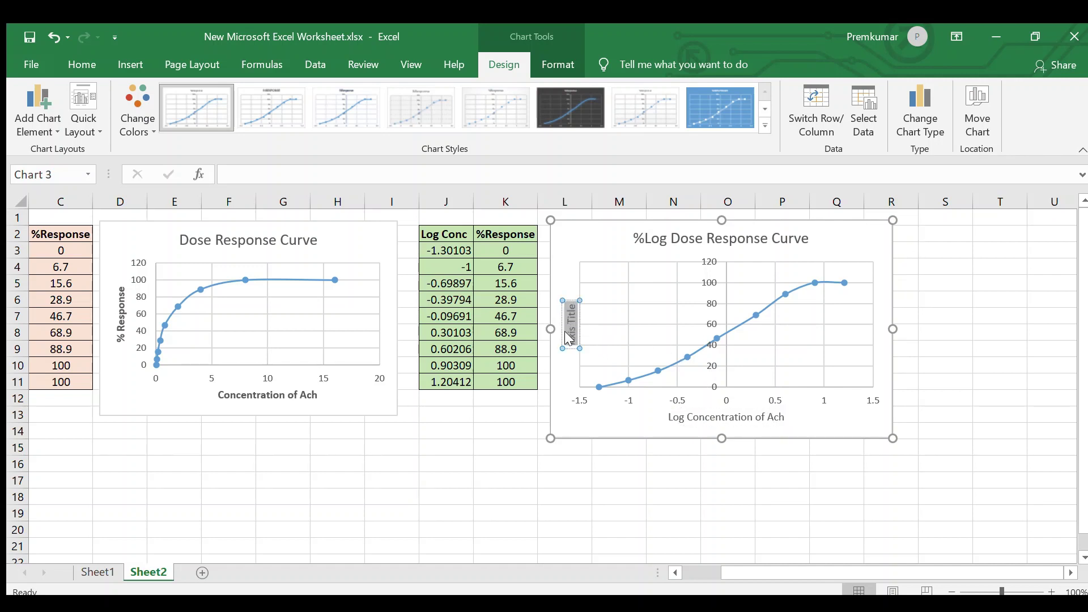
{"action": "type", "text": "% R"}
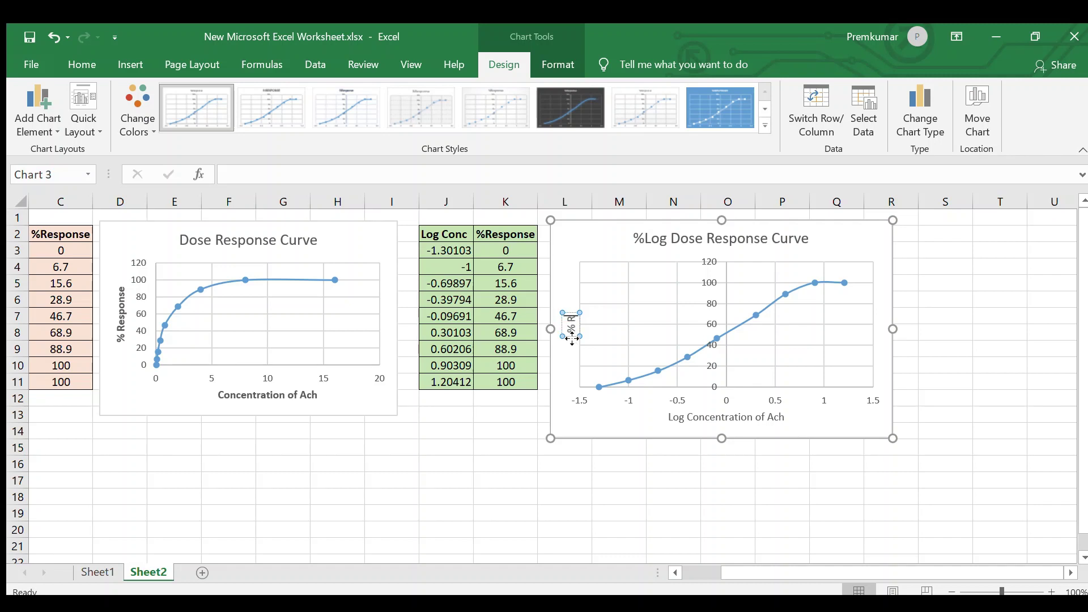
{"action": "type", "text": "esponse"}
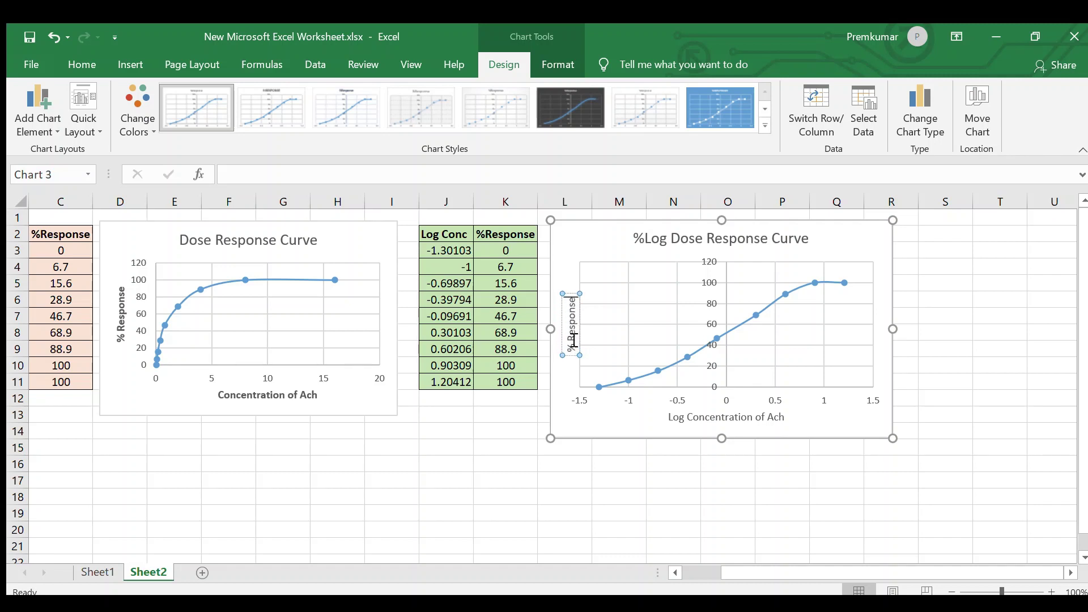
Step: Make both the vertical and horizontal axis titles of the log dose response chart bold
{"action": "left_click_drag", "start_coordinate": [571, 297], "coordinate": [569, 339]}
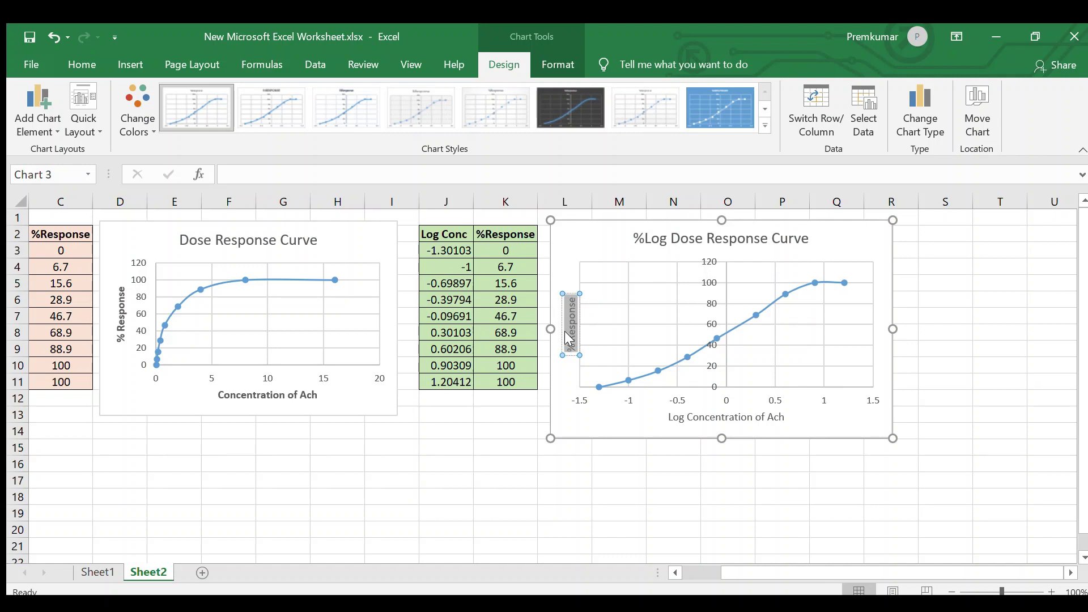
{"action": "key", "text": "ctrl+b"}
{"action": "left_click", "coordinate": [709, 418]}
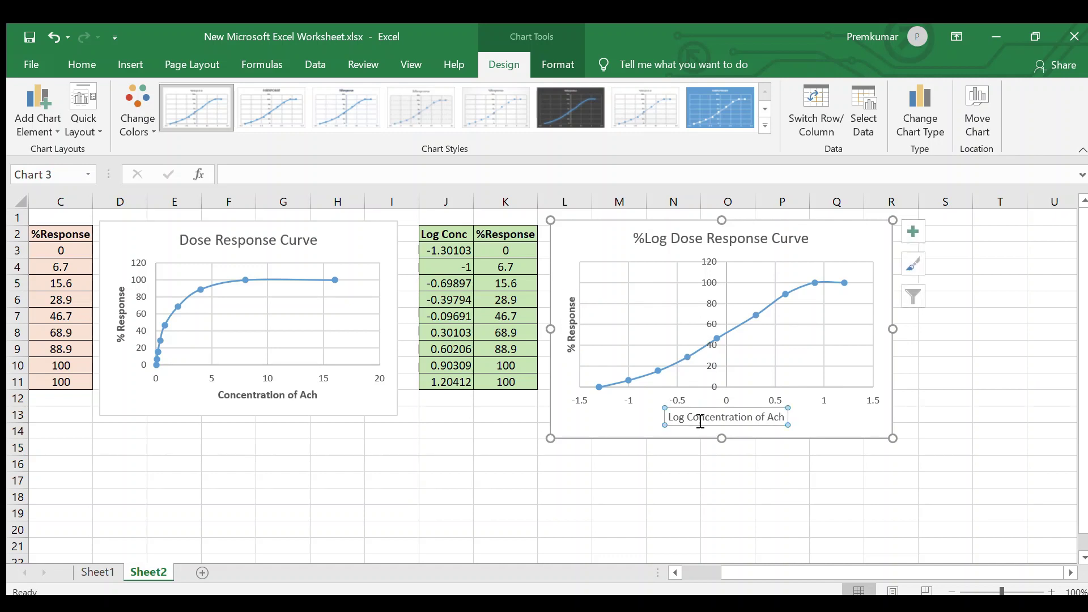
{"action": "left_click_drag", "start_coordinate": [670, 418], "coordinate": [788, 433]}
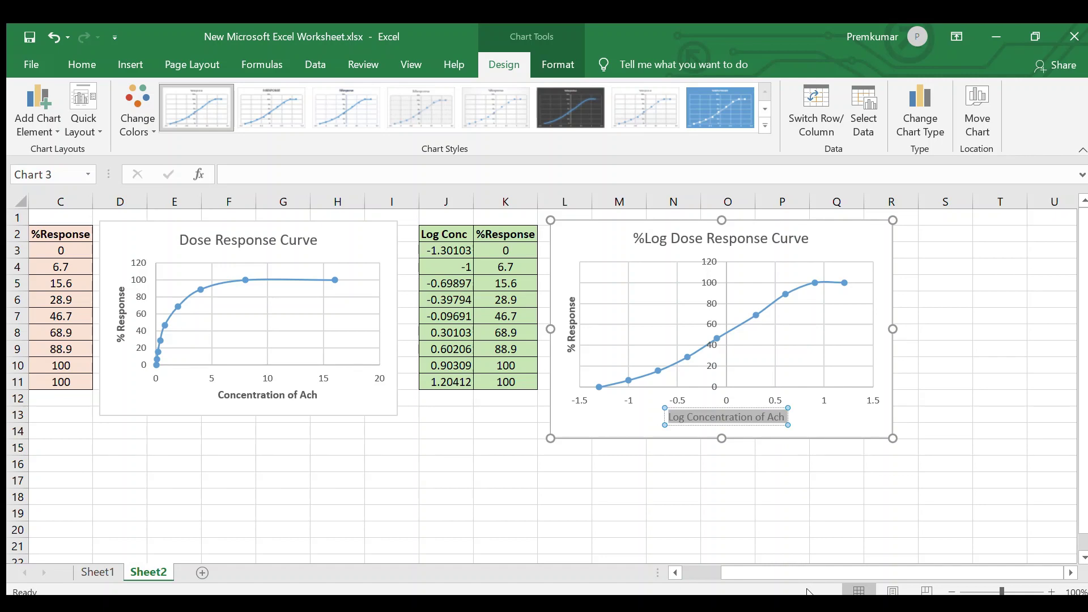
{"action": "key", "text": "ctrl+b"}
{"action": "left_click", "coordinate": [826, 512]}
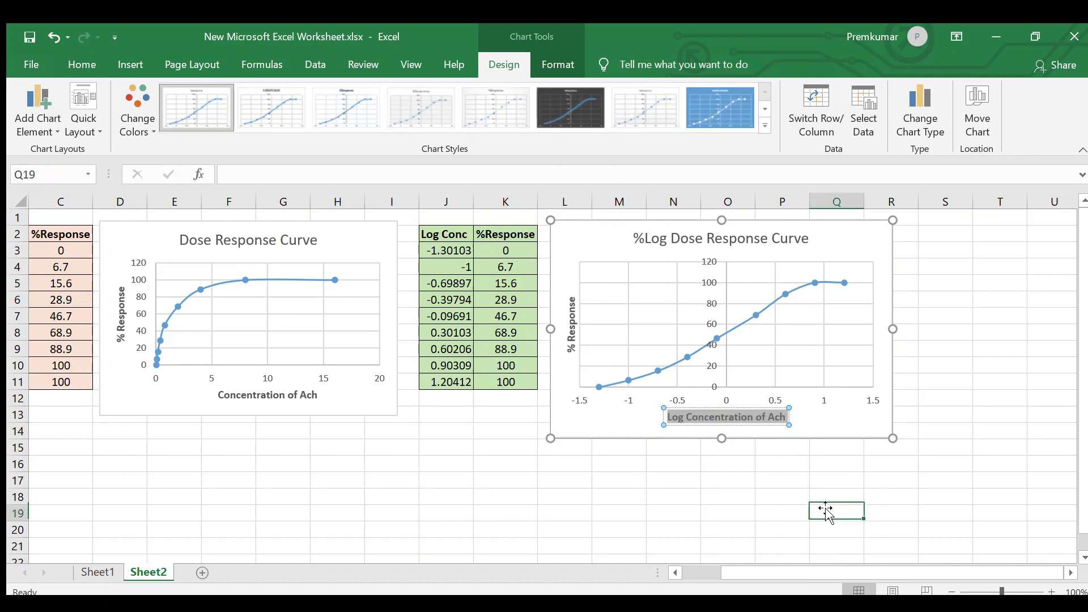
Step: Recolour the curve line in the log dose response chart green and deselect the chart
{"action": "left_click", "coordinate": [771, 303]}
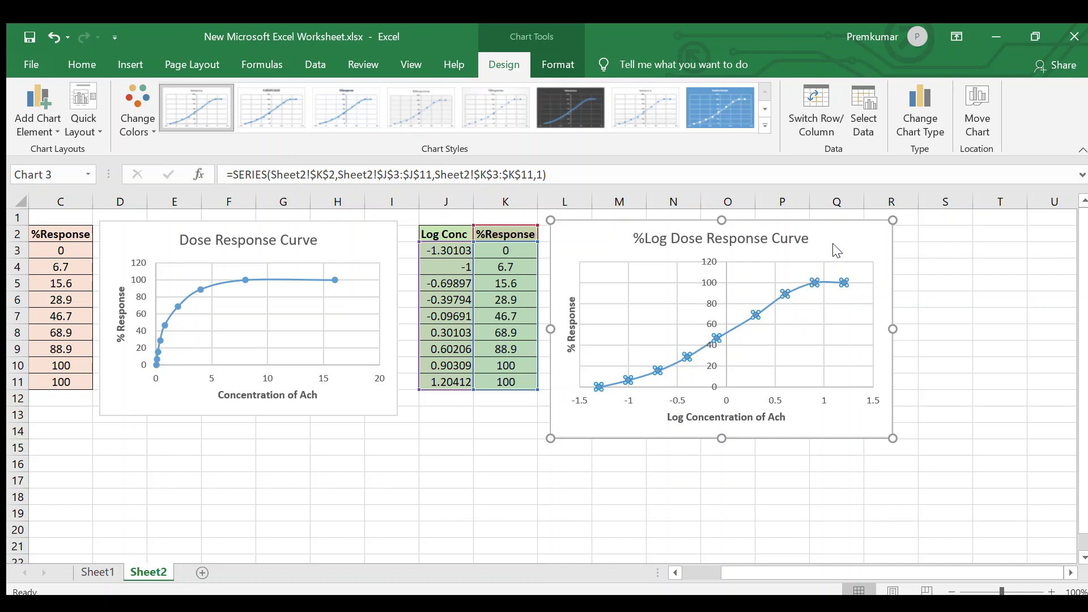
{"action": "left_click", "coordinate": [875, 314]}
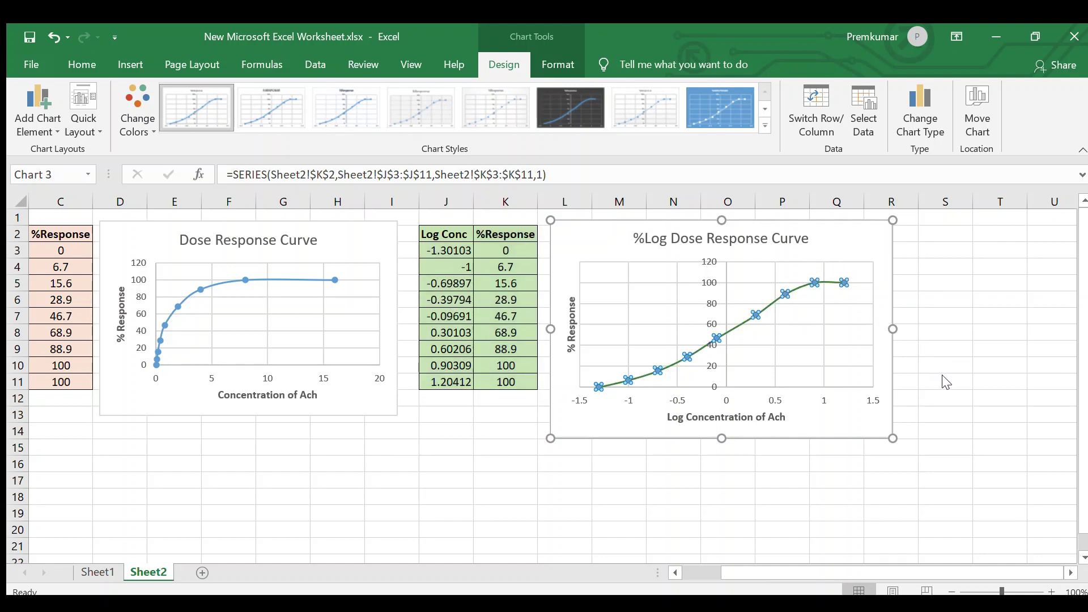
{"action": "left_click", "coordinate": [751, 493]}
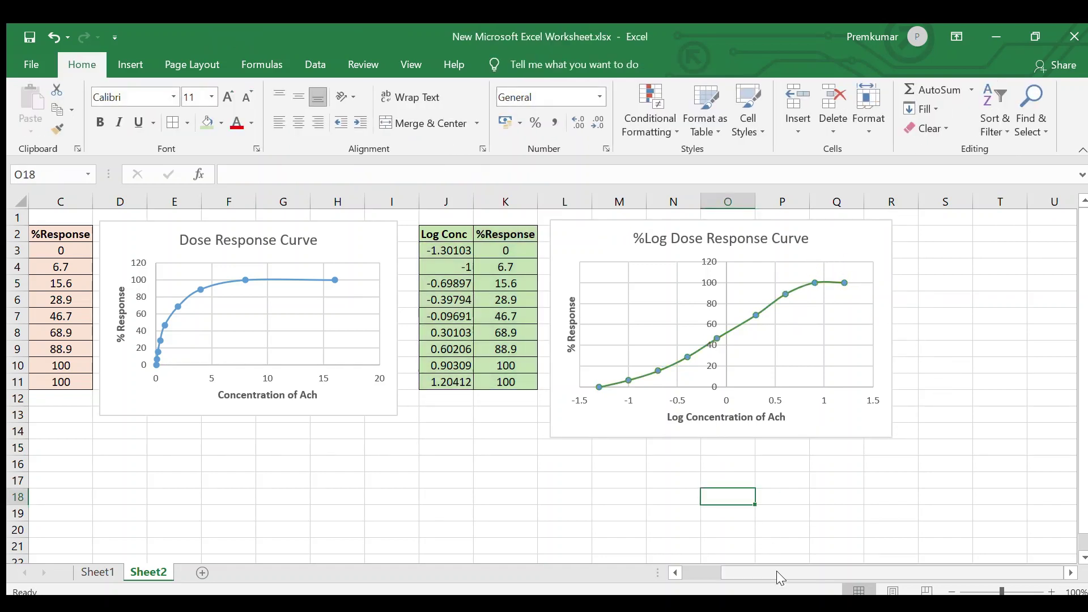
{"action": "scroll", "coordinate": [782, 571], "scroll_direction": "left", "scroll_amount": 3}
{"action": "left_click", "coordinate": [623, 480]}
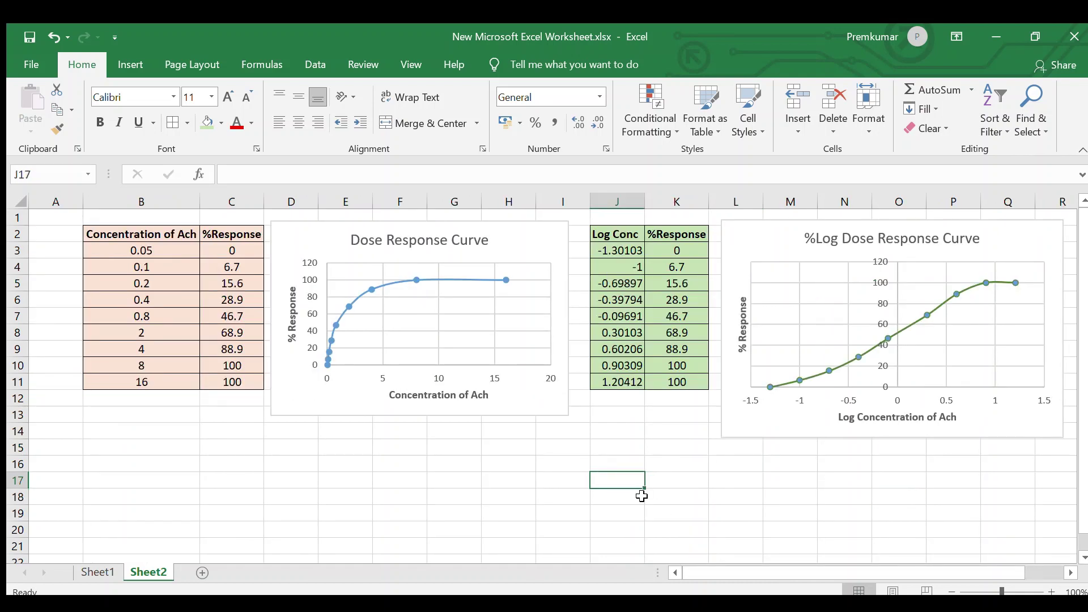